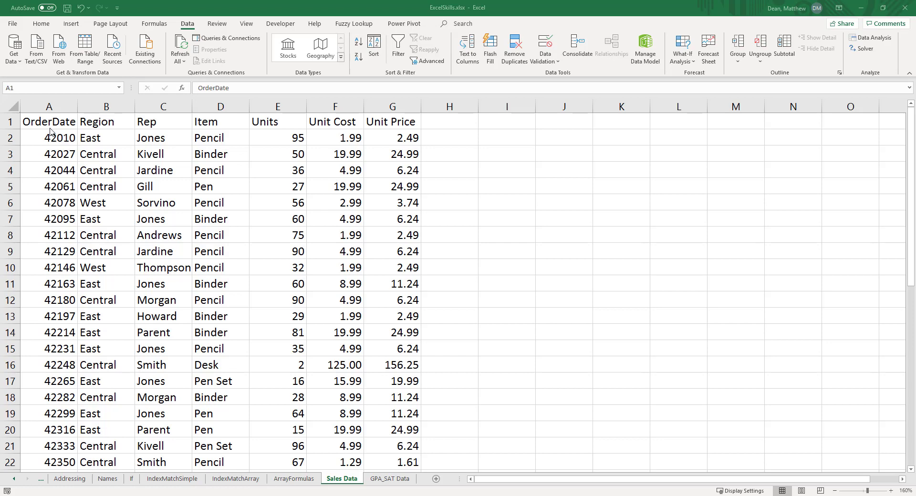
Format the OrderDate column's serial numbers with the Long Date format.
{"action": "left_click", "coordinate": [50, 127]}
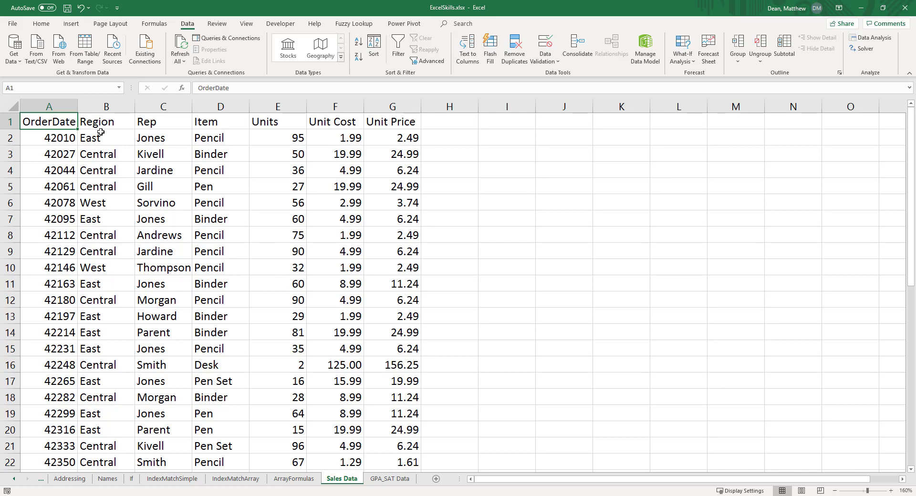
{"action": "left_click", "coordinate": [63, 138]}
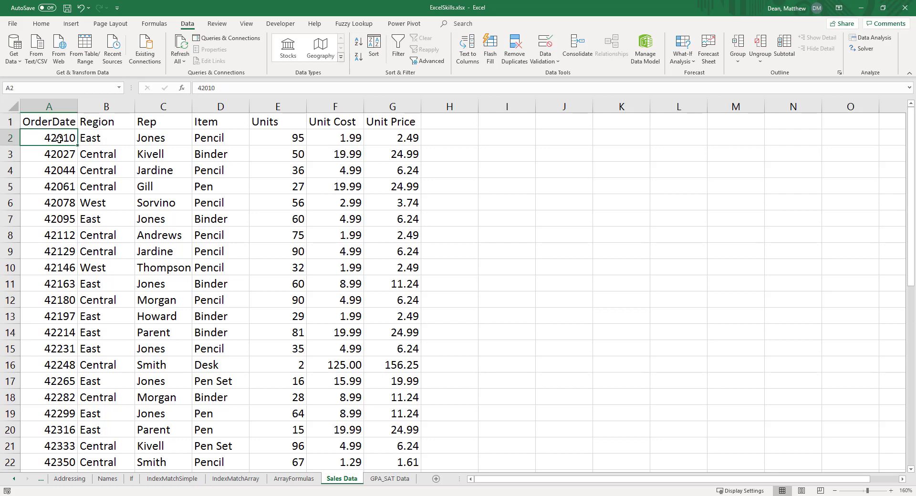
{"action": "left_click", "coordinate": [61, 106]}
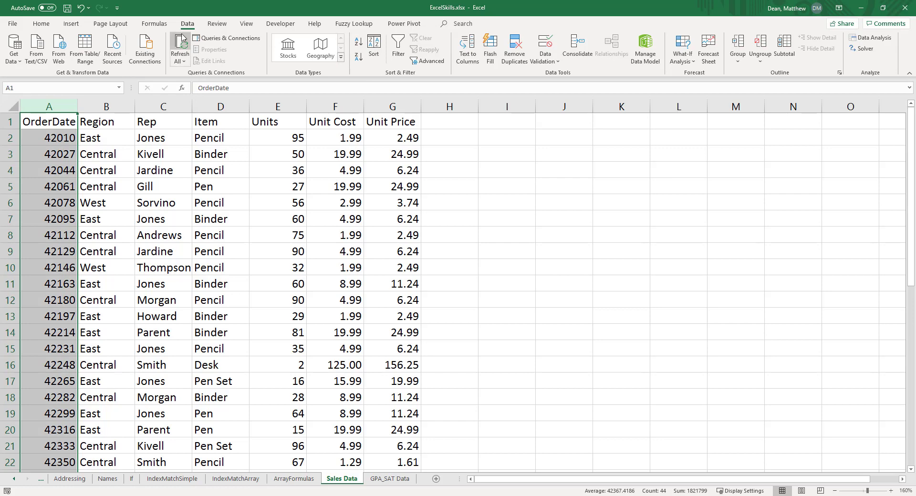
{"action": "left_click", "coordinate": [41, 24]}
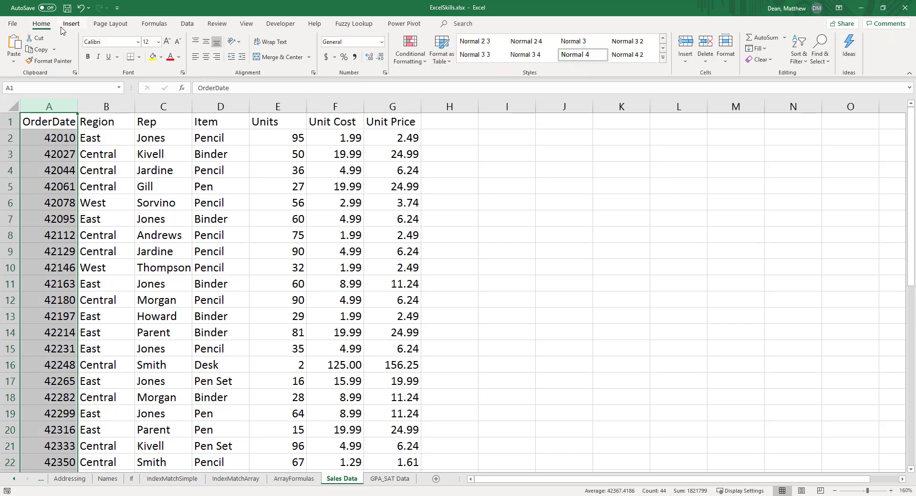
{"action": "left_click", "coordinate": [381, 43]}
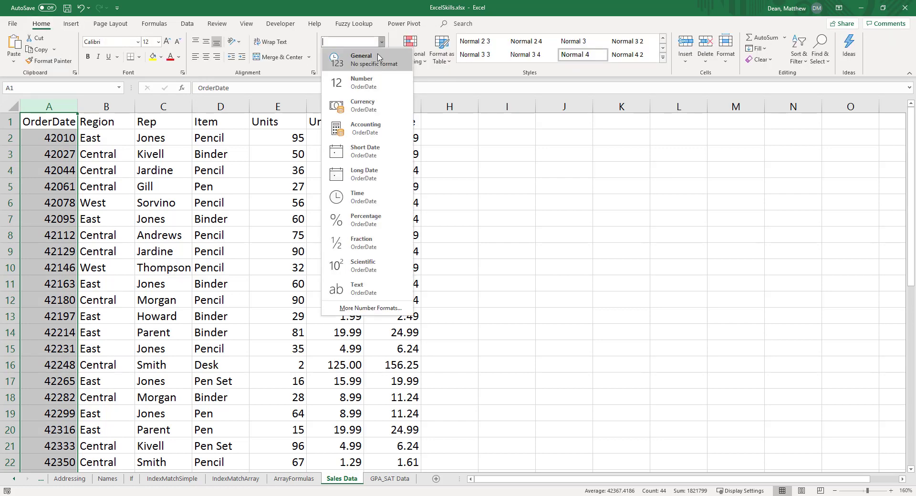
{"action": "left_click", "coordinate": [365, 174]}
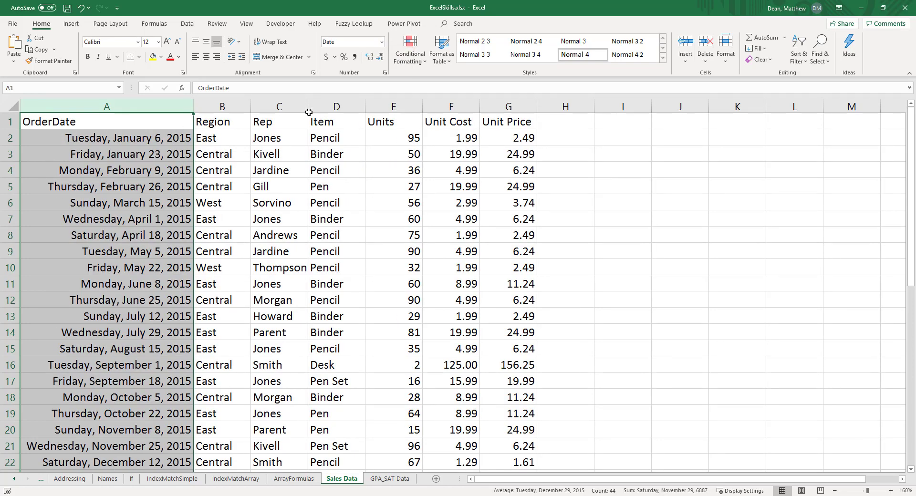
Change the OrderDate column's format to Short Date and narrow the column to fit the dates.
{"action": "left_click", "coordinate": [381, 46]}
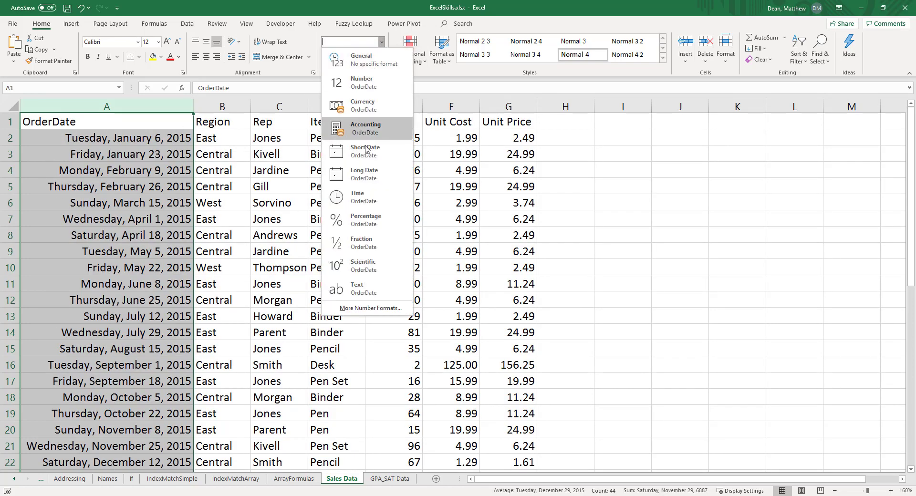
{"action": "left_click", "coordinate": [370, 153]}
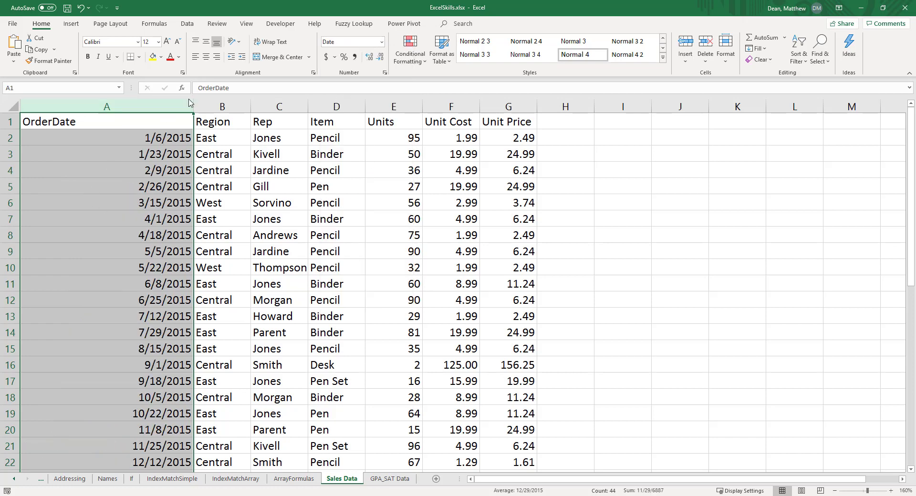
{"action": "left_click_drag", "start_coordinate": [193, 106], "coordinate": [87, 141]}
Review the data columns from OrderDate and Region across to Unit Cost and Unit Price.
{"action": "left_click", "coordinate": [70, 139]}
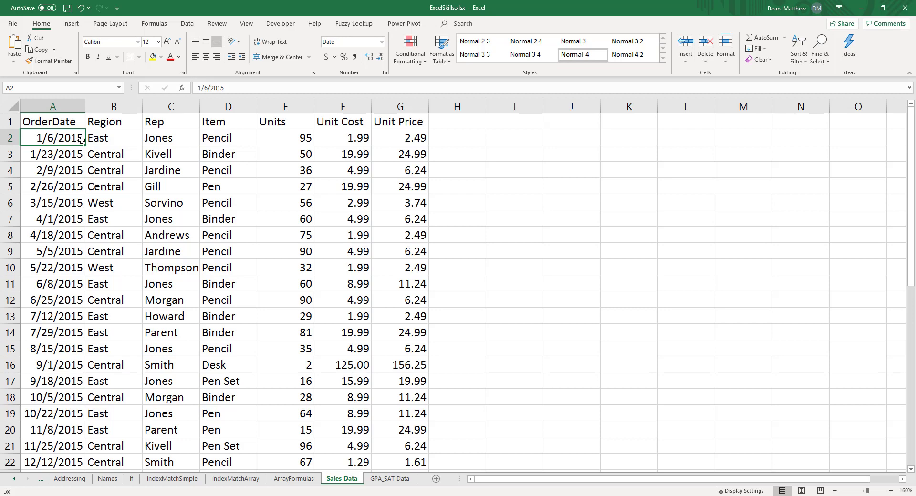
{"action": "left_click", "coordinate": [121, 140]}
{"action": "left_click", "coordinate": [166, 125]}
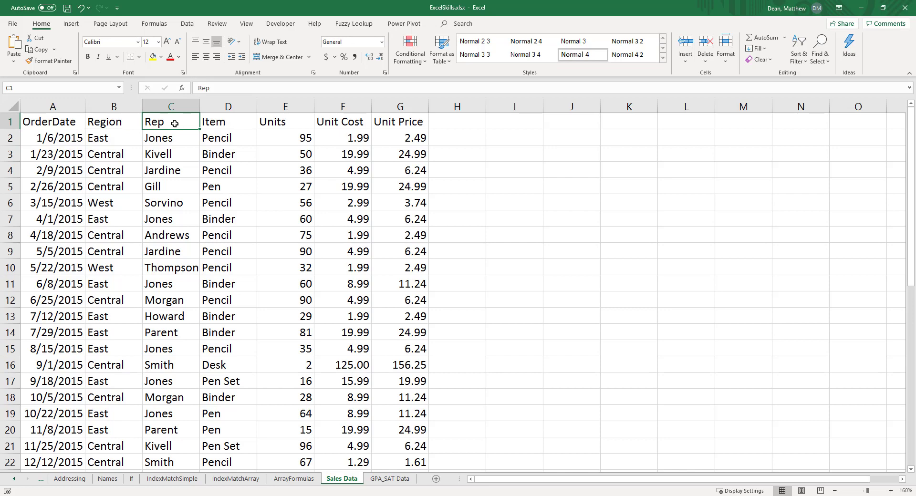
{"action": "left_click", "coordinate": [224, 125]}
{"action": "left_click", "coordinate": [274, 123]}
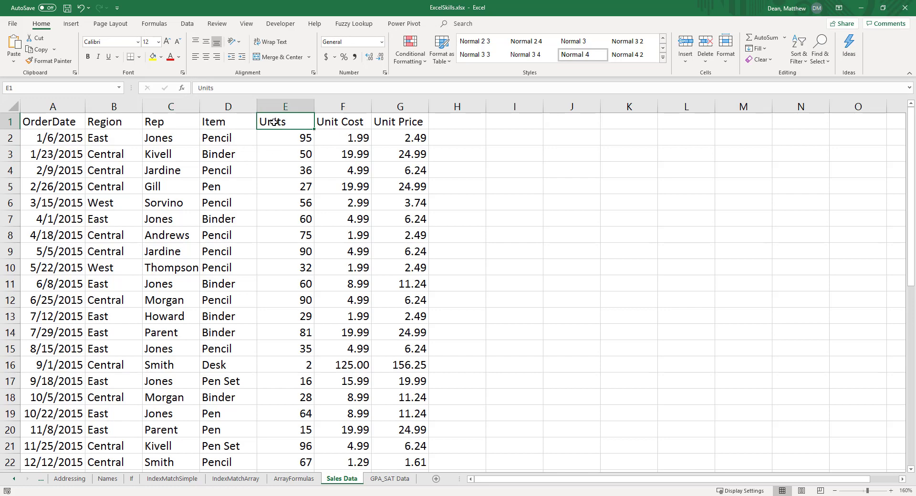
{"action": "left_click", "coordinate": [329, 122]}
{"action": "left_click", "coordinate": [394, 125]}
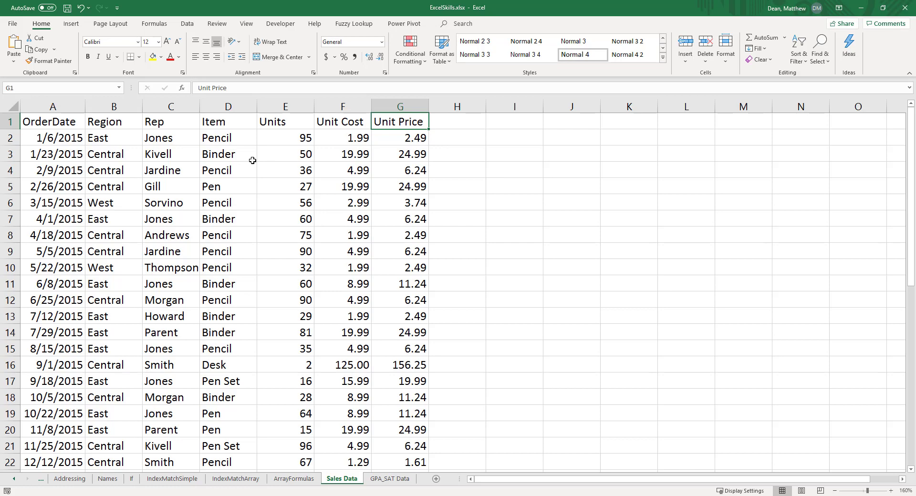
Add filters to the header row of the sales data and check the filter choices for the Rep column.
{"action": "key", "text": "ctrl+shift+l"}
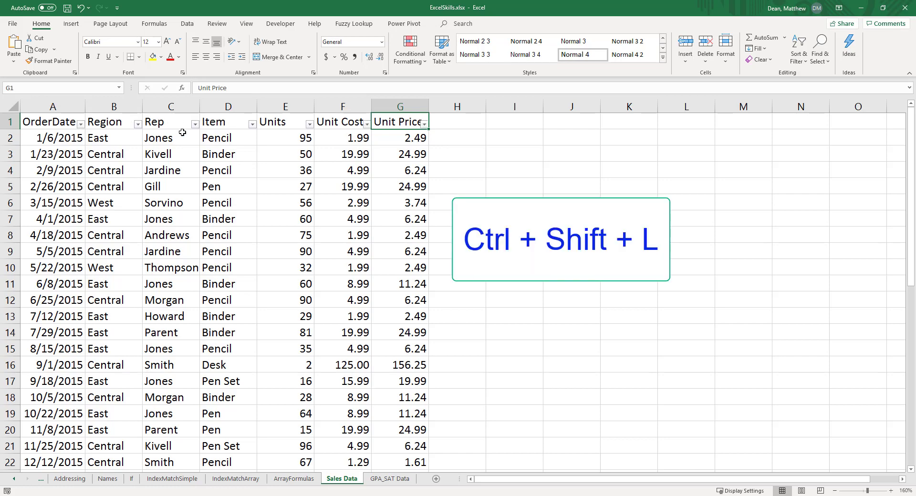
{"action": "left_click", "coordinate": [195, 124]}
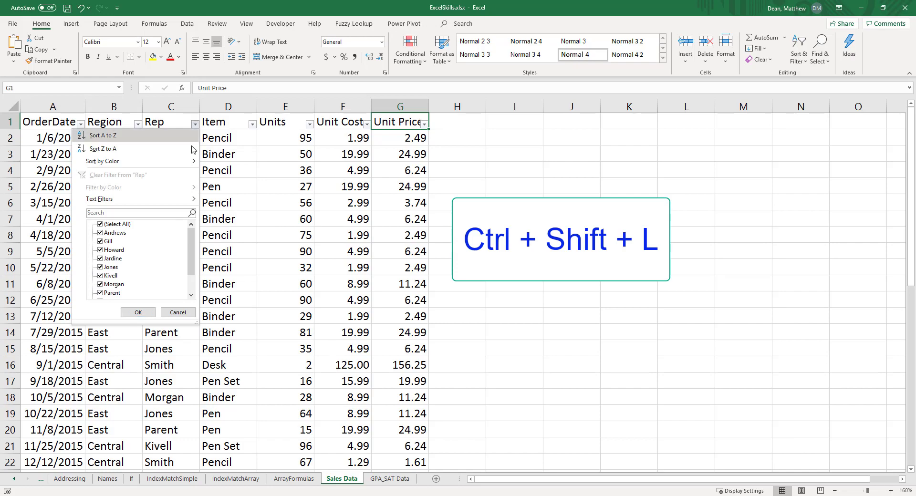
{"action": "mouse_move", "coordinate": [192, 243]}
{"action": "left_mouse_down"}
{"action": "mouse_move", "coordinate": [194, 267]}
{"action": "mouse_move", "coordinate": [203, 239]}
{"action": "left_mouse_up"}
{"action": "left_click", "coordinate": [295, 330]}
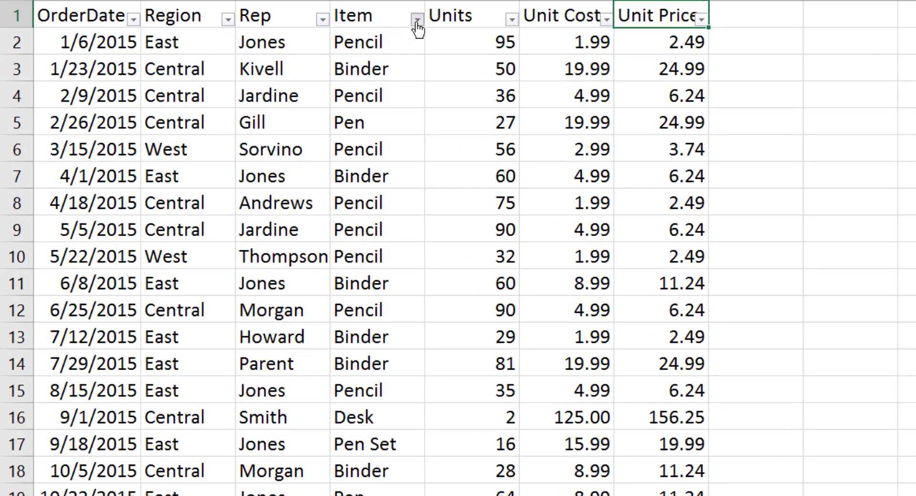
Examine the filter choices offered for the Item and Units columns without applying a filter.
{"action": "left_click", "coordinate": [417, 20]}
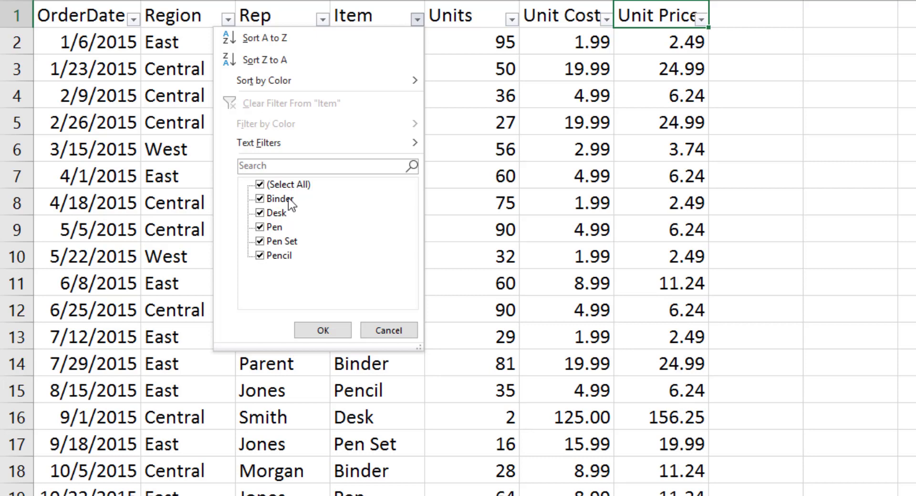
{"action": "left_click", "coordinate": [388, 330]}
{"action": "left_click", "coordinate": [511, 19]}
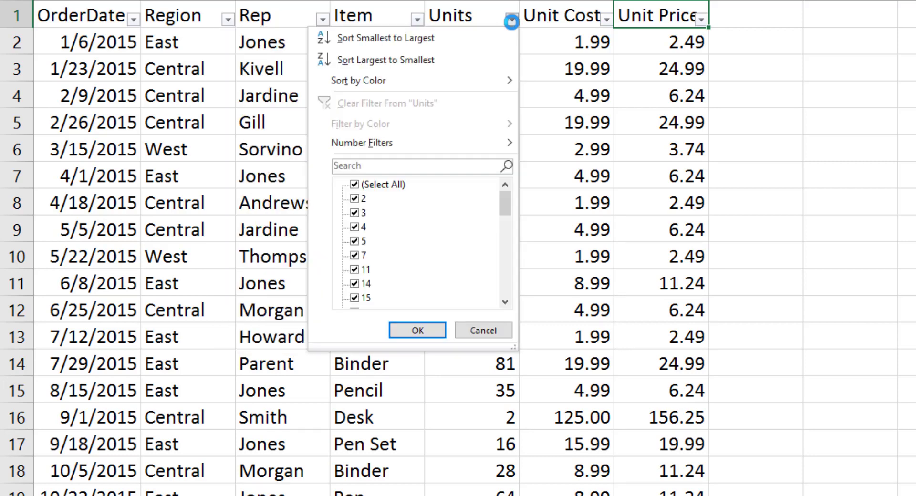
{"action": "mouse_move", "coordinate": [500, 199]}
{"action": "left_mouse_down"}
{"action": "mouse_move", "coordinate": [502, 309]}
{"action": "mouse_move", "coordinate": [502, 184]}
{"action": "left_mouse_up"}
{"action": "left_click", "coordinate": [482, 330]}
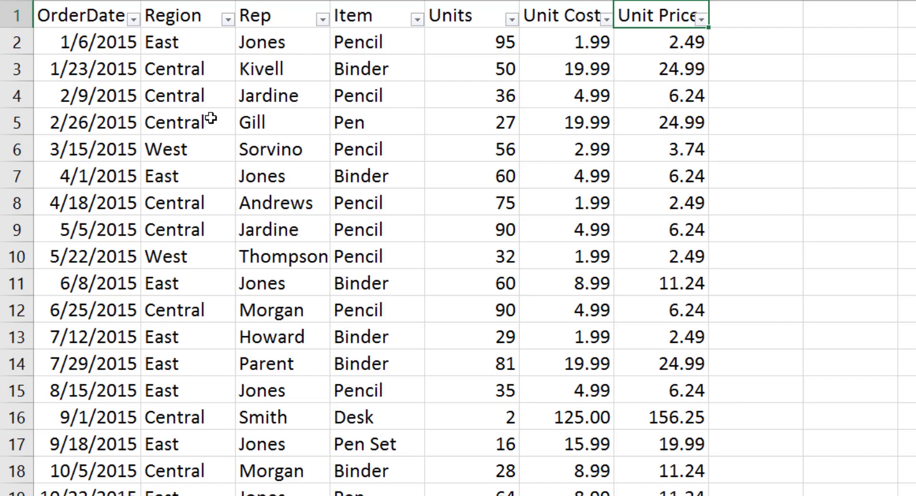
Total the Units column in cell E45, directly below the last record, with =SUM(E2:E44).
{"action": "left_click", "coordinate": [360, 19]}
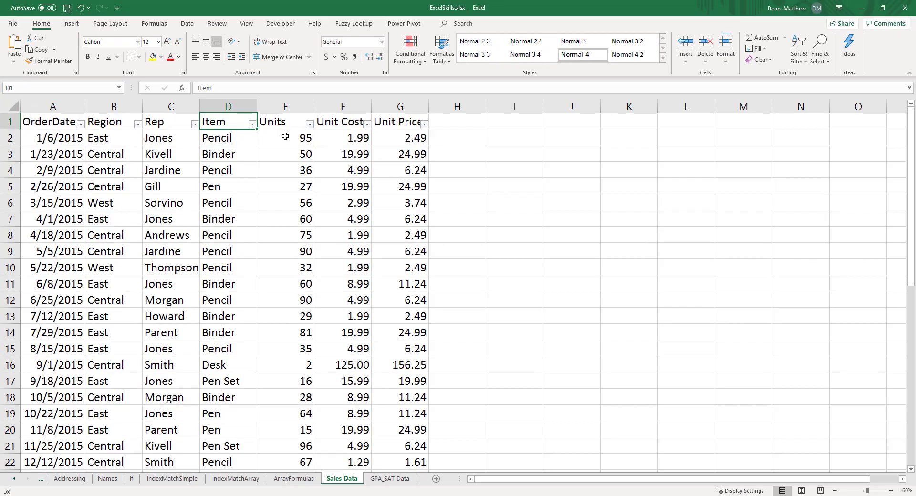
{"action": "left_click", "coordinate": [472, 40]}
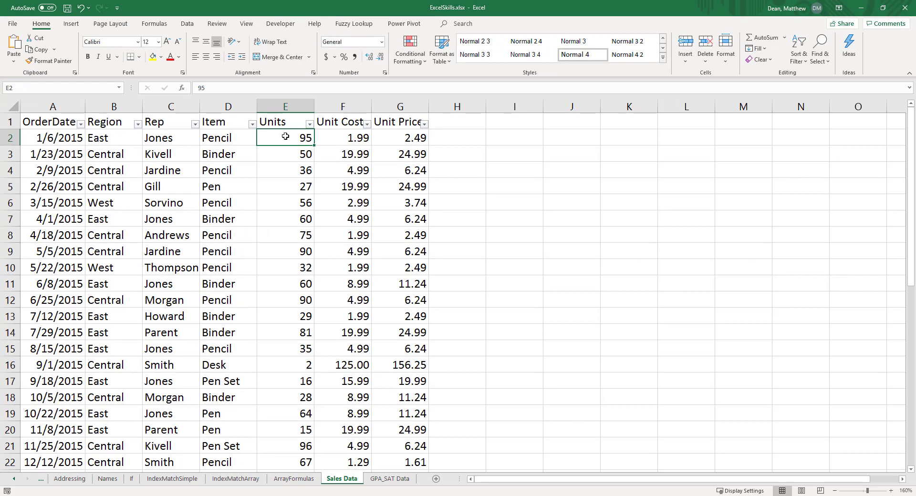
{"action": "key", "text": "ctrl+Down"}
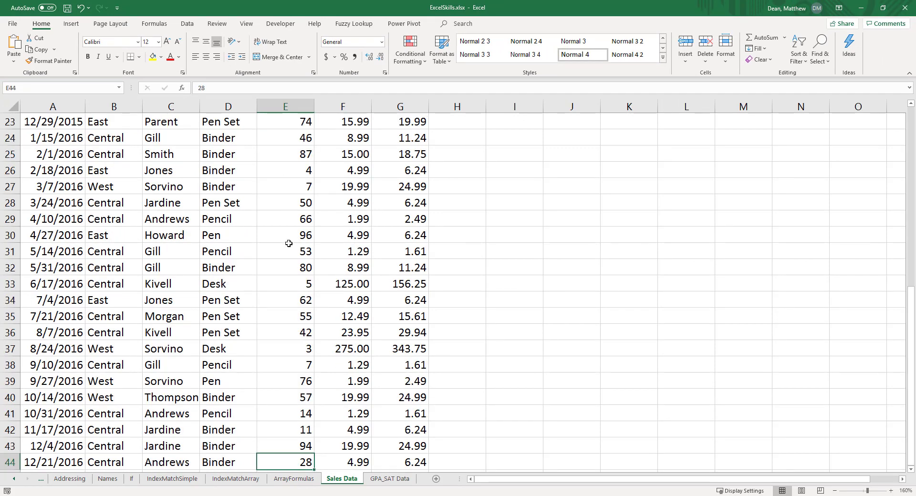
{"action": "key", "text": "Down"}
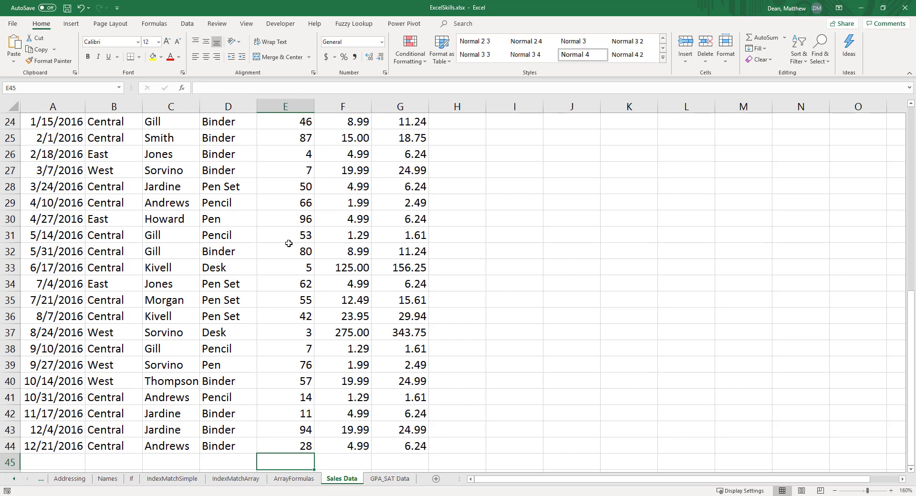
{"action": "key", "text": "alt+equal"}
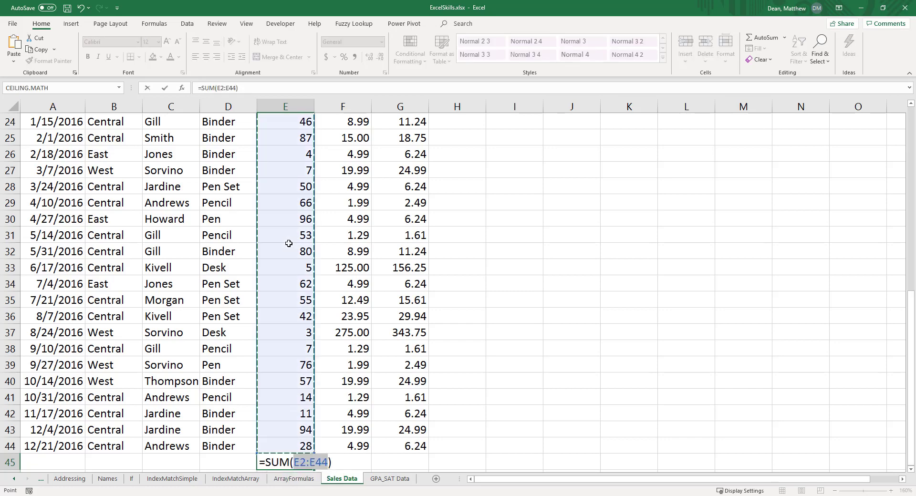
{"action": "key", "text": "Return"}
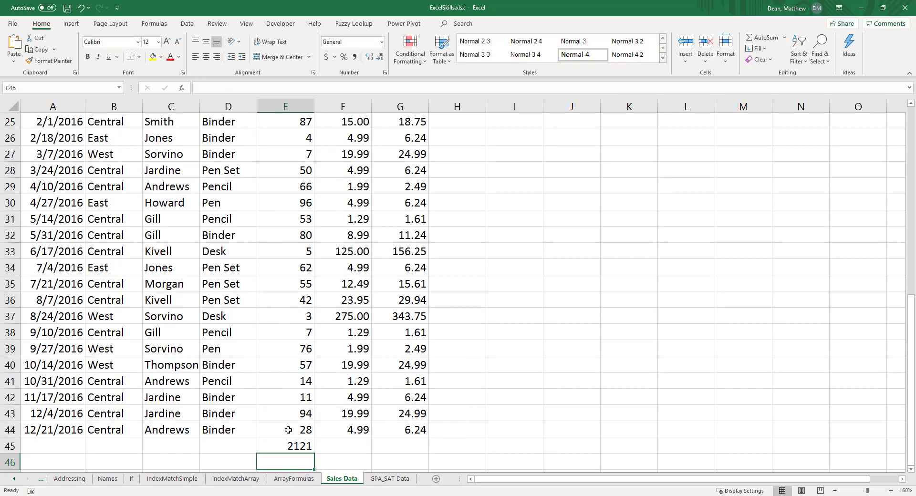
{"action": "left_click", "coordinate": [361, 458]}
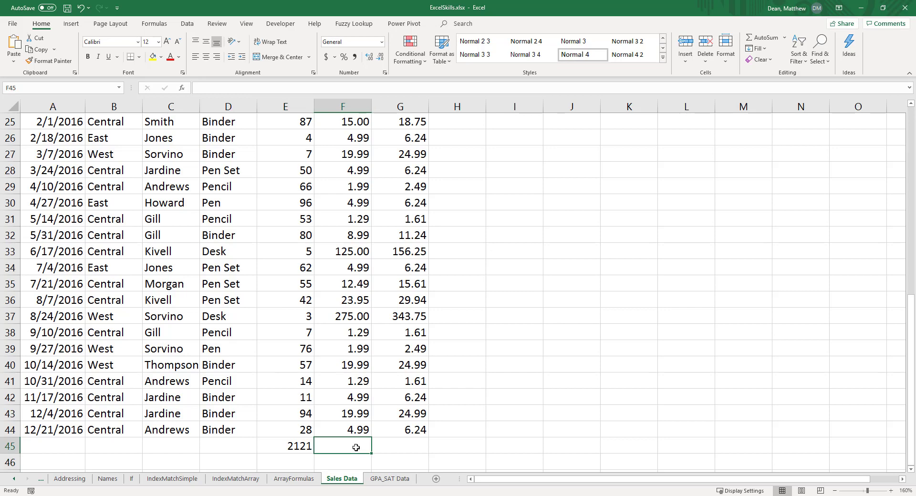
{"action": "left_click", "coordinate": [282, 445]}
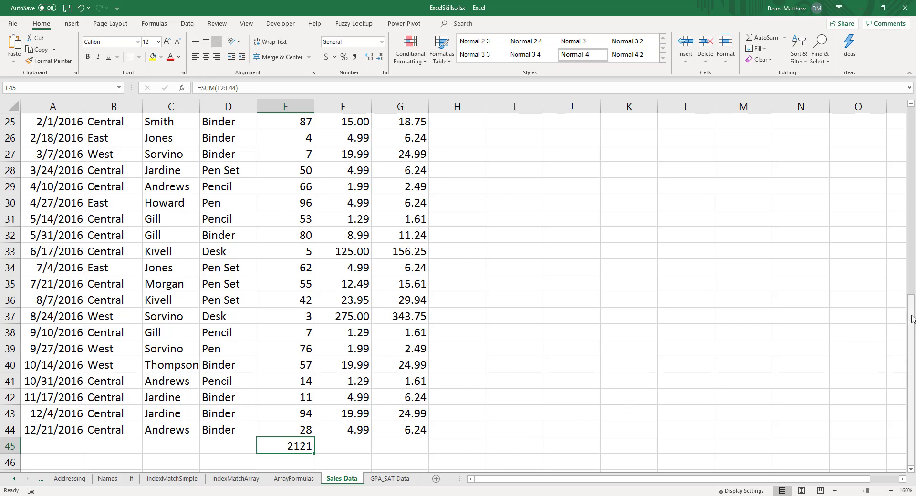
Filter the Item column to show only the Pen records.
{"action": "left_click_drag", "start_coordinate": [912, 319], "coordinate": [910, 122]}
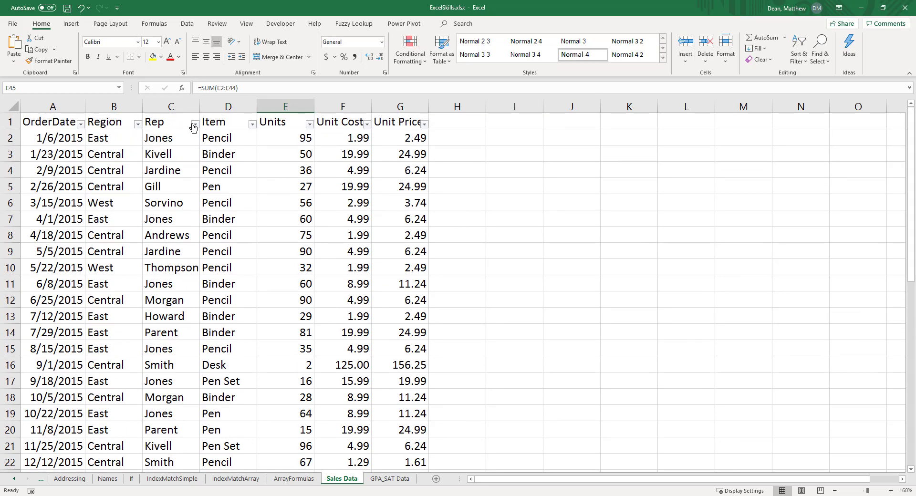
{"action": "left_click", "coordinate": [251, 125]}
{"action": "left_click", "coordinate": [167, 224]}
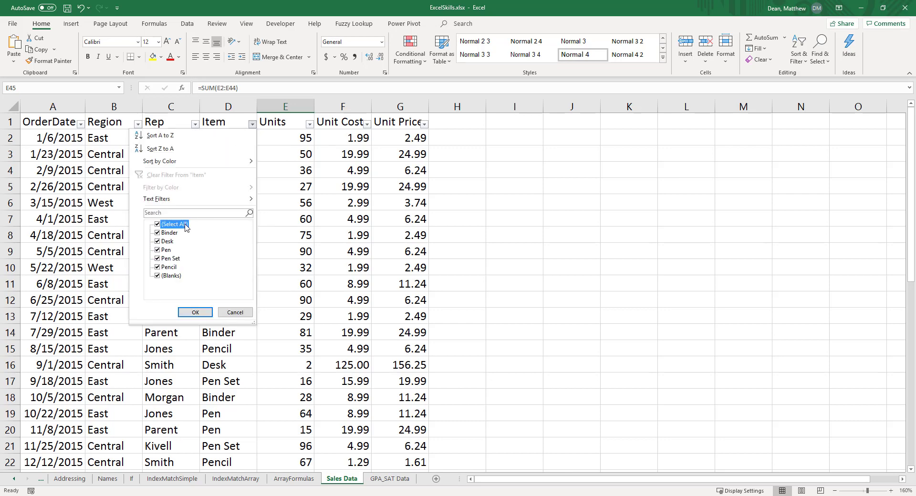
{"action": "left_click", "coordinate": [165, 250]}
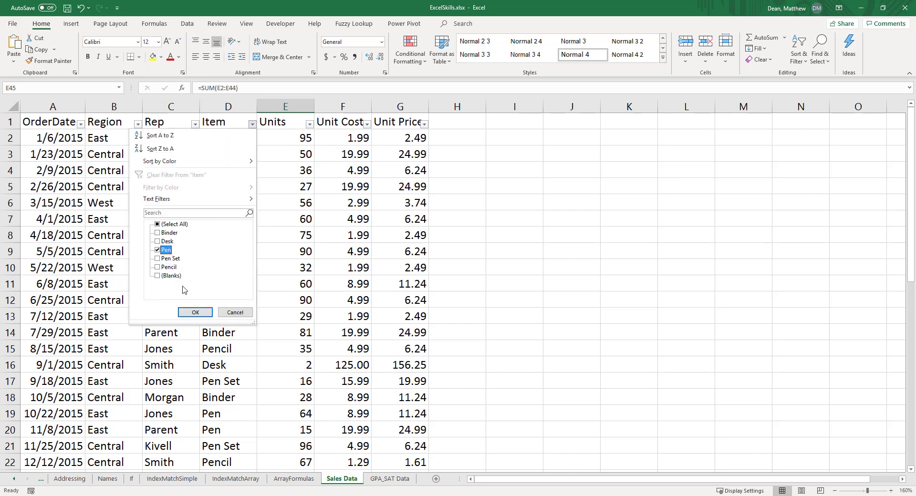
{"action": "left_click", "coordinate": [196, 313]}
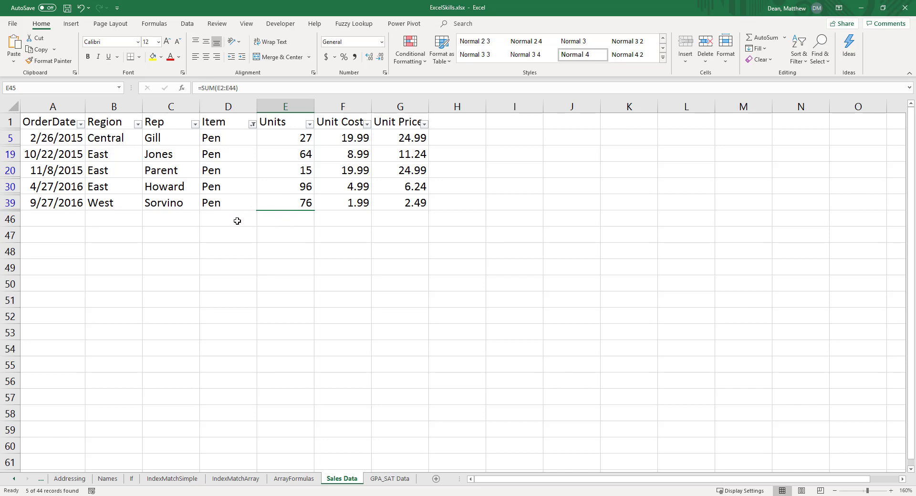
Try to total the Units of the filtered Pen records in cell E46 with =SUM(E5:E39).
{"action": "left_click", "coordinate": [290, 220]}
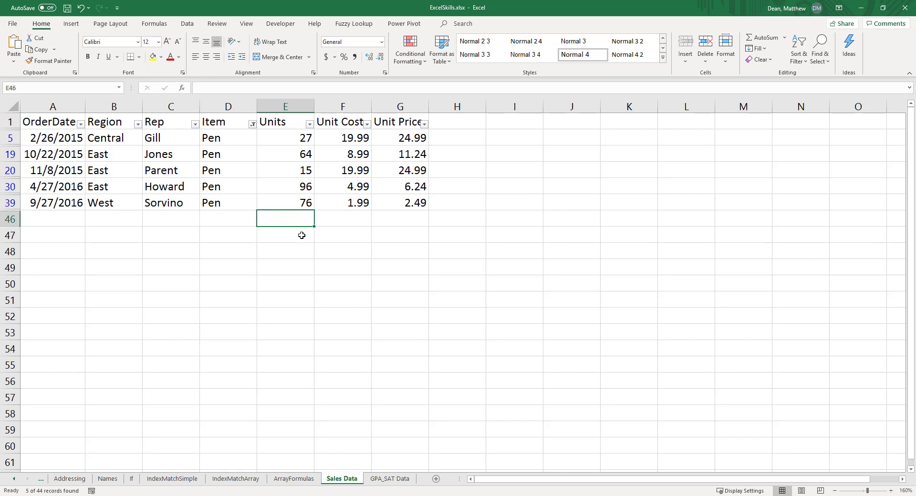
{"action": "key", "text": "alt+equal"}
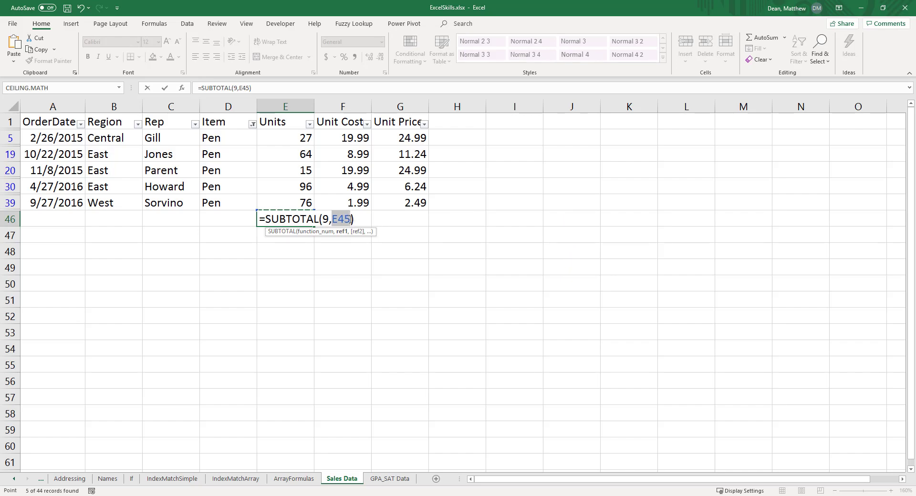
{"action": "key", "text": "Escape"}
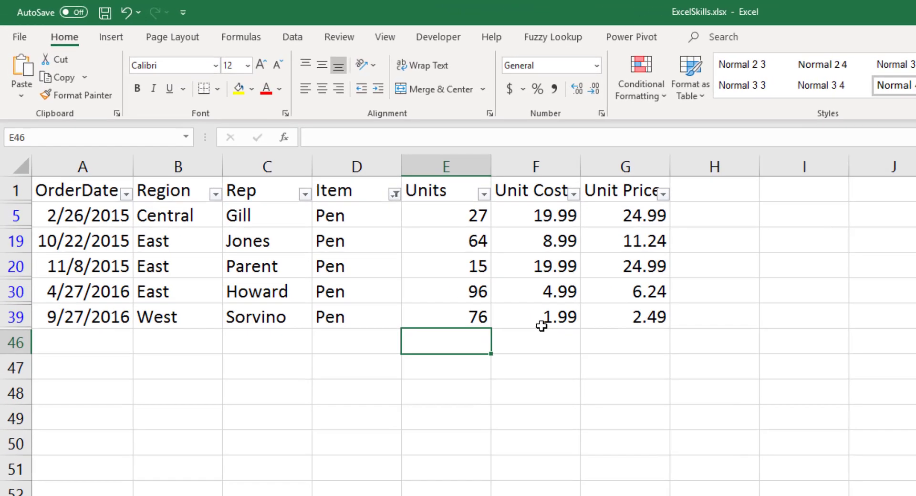
{"action": "type", "text": "=sum("}
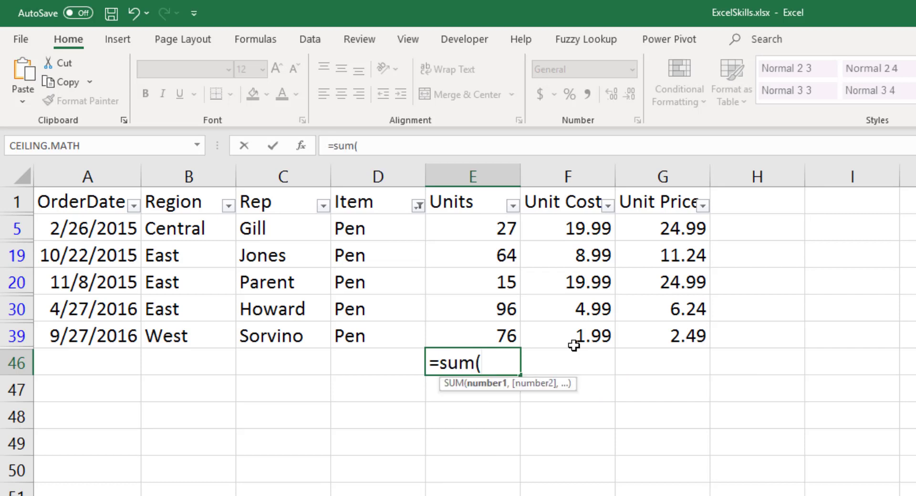
{"action": "left_click_drag", "start_coordinate": [474, 221], "coordinate": [487, 330]}
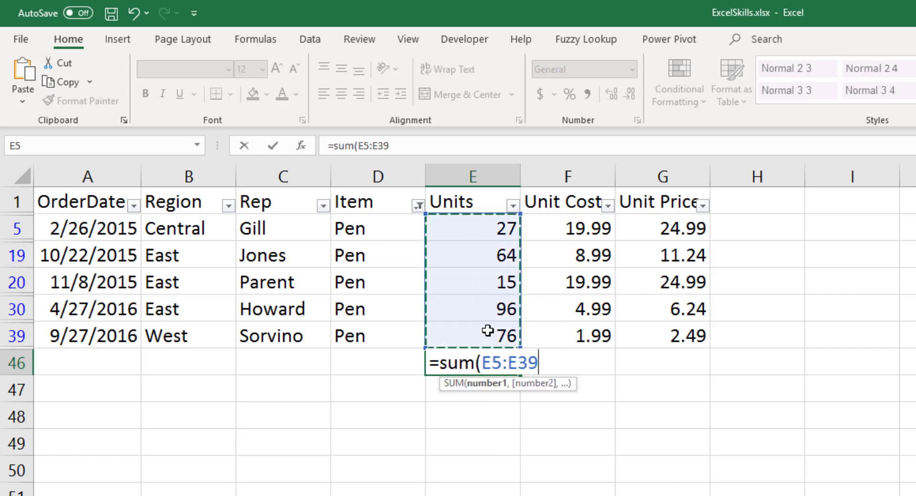
{"action": "key", "text": "Return"}
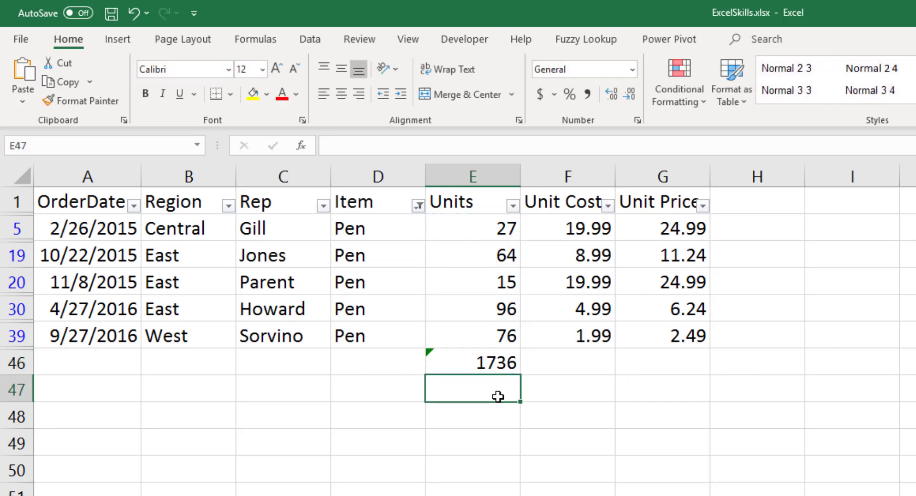
Examine the SUM formula in E46 against the range of visible Units cells it refers to.
{"action": "left_click", "coordinate": [472, 359]}
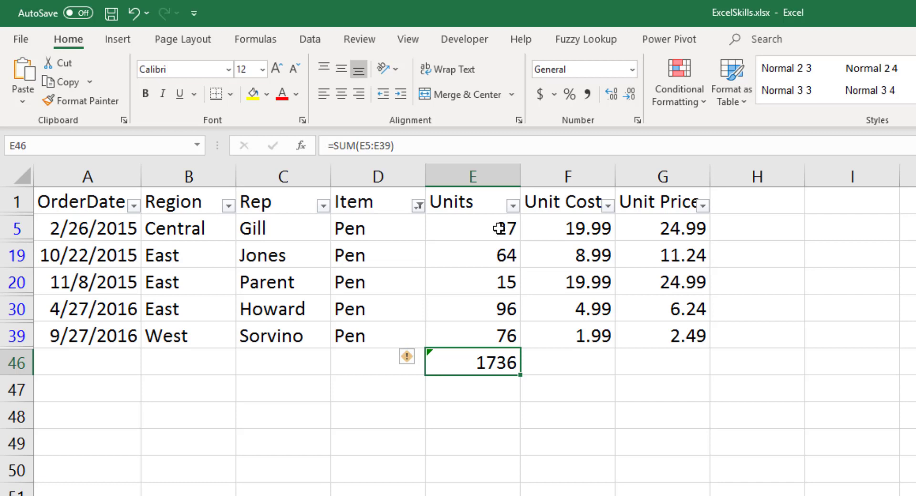
{"action": "left_click_drag", "start_coordinate": [501, 225], "coordinate": [505, 333]}
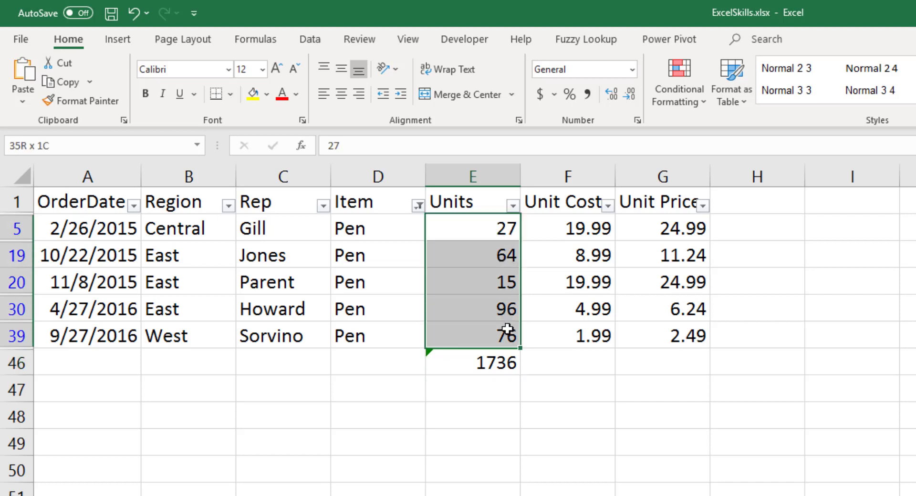
{"action": "double_click", "coordinate": [461, 360]}
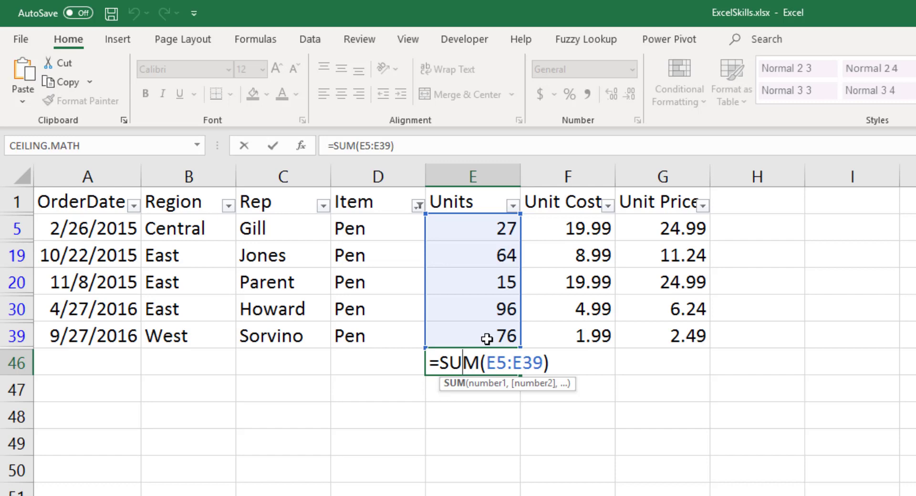
{"action": "key", "text": "ctrl+Return"}
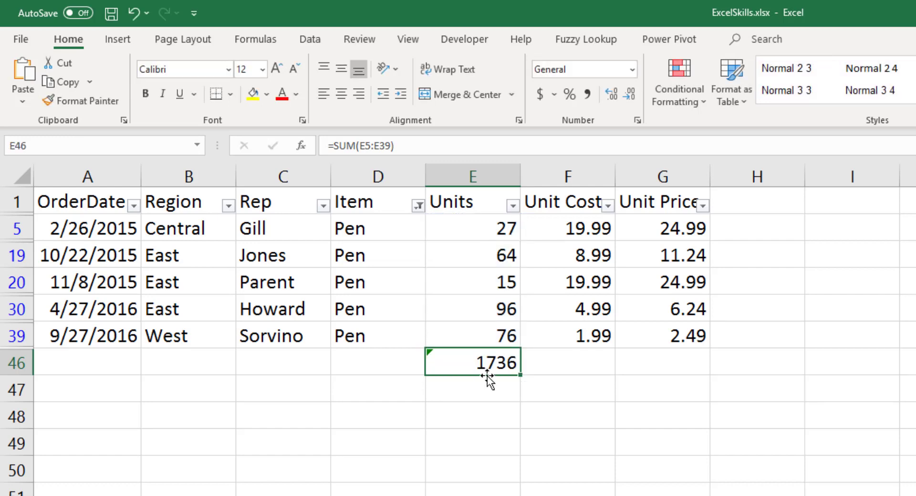
Replace the formula in E46 with the AutoSum formula =SUBTOTAL(9,E45) and check its reference.
{"action": "key", "text": "alt+equal"}
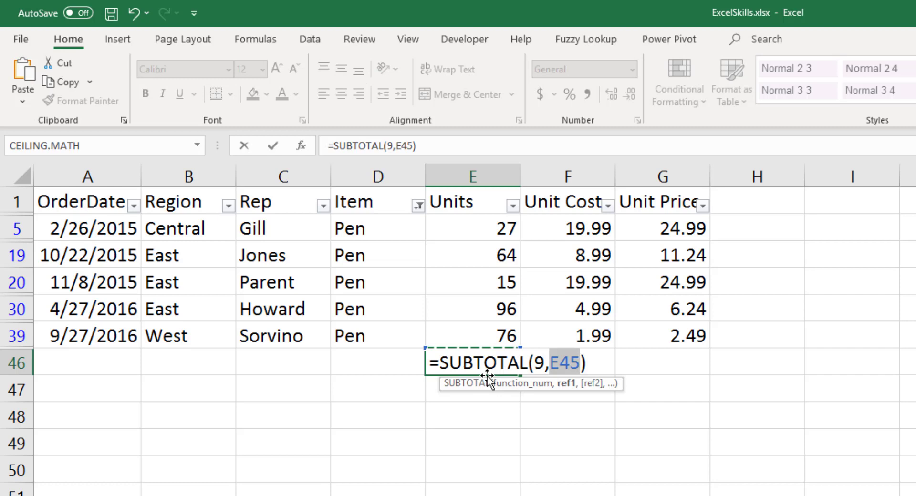
{"action": "key", "text": "ctrl+Return"}
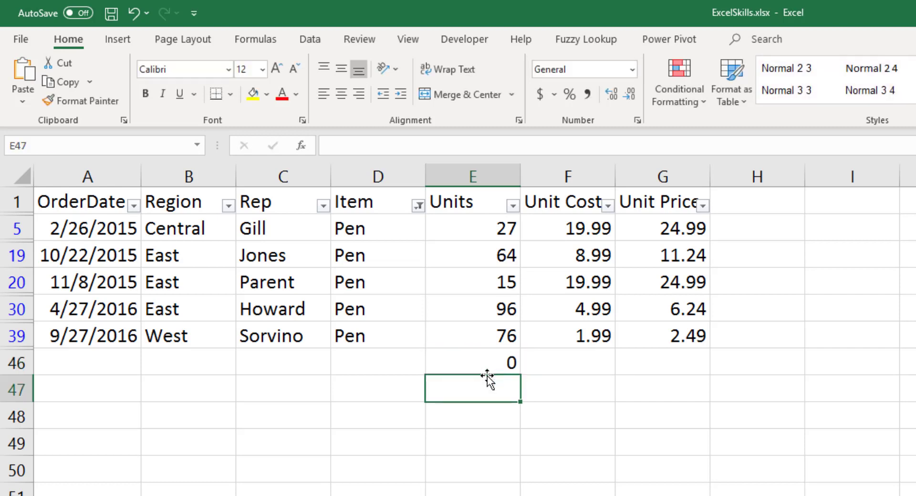
{"action": "double_click", "coordinate": [479, 355]}
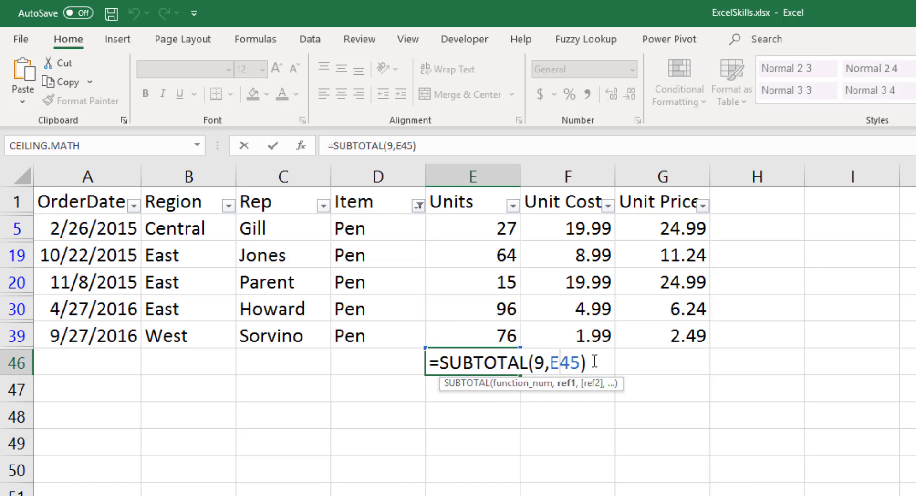
{"action": "key", "text": "Return"}
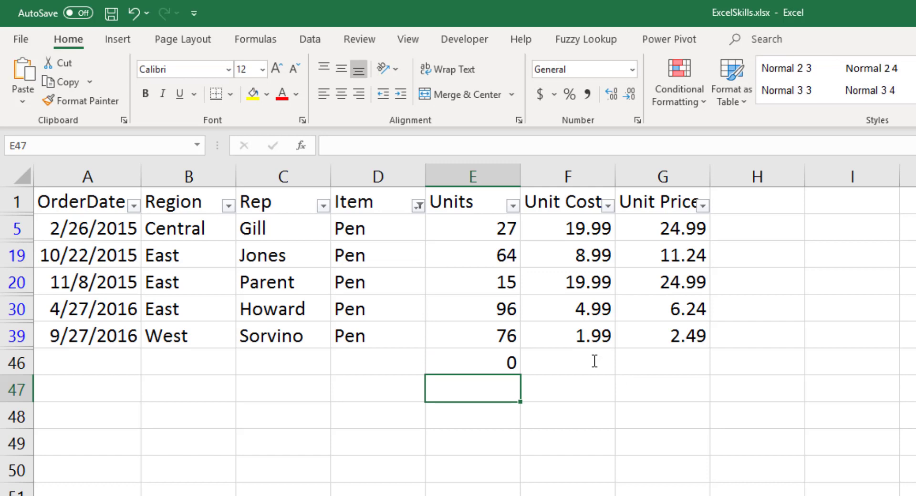
Show all items in the Item column again and go to the totals below the last record.
{"action": "left_click", "coordinate": [419, 207]}
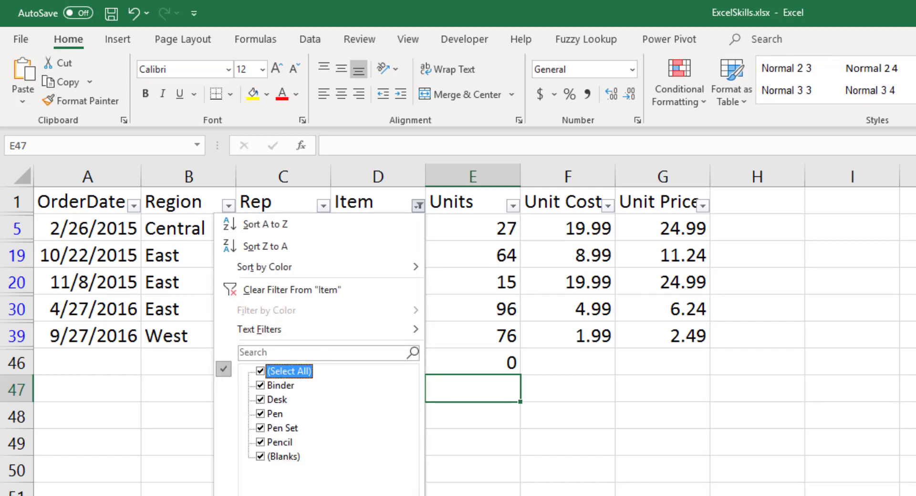
{"action": "left_click", "coordinate": [355, 495]}
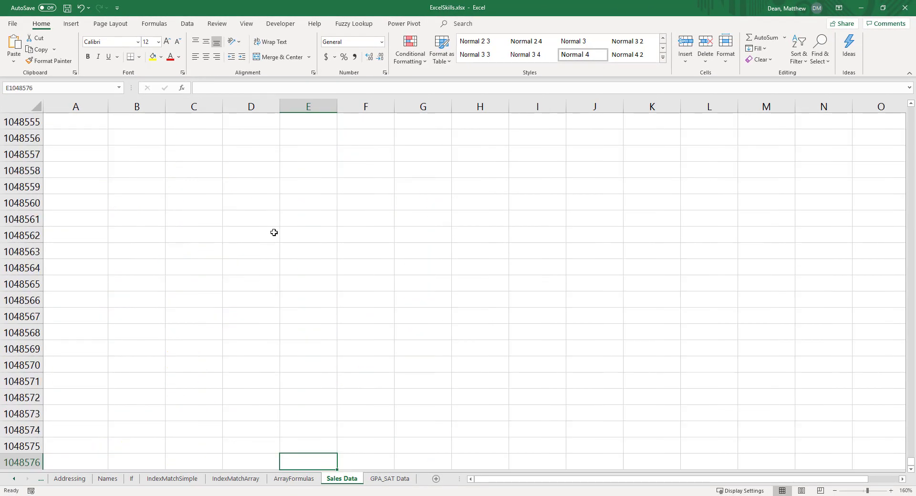
{"action": "key", "text": "ctrl+Up"}
{"action": "scroll", "coordinate": [274, 233], "scroll_direction": "up", "scroll_amount": 1}
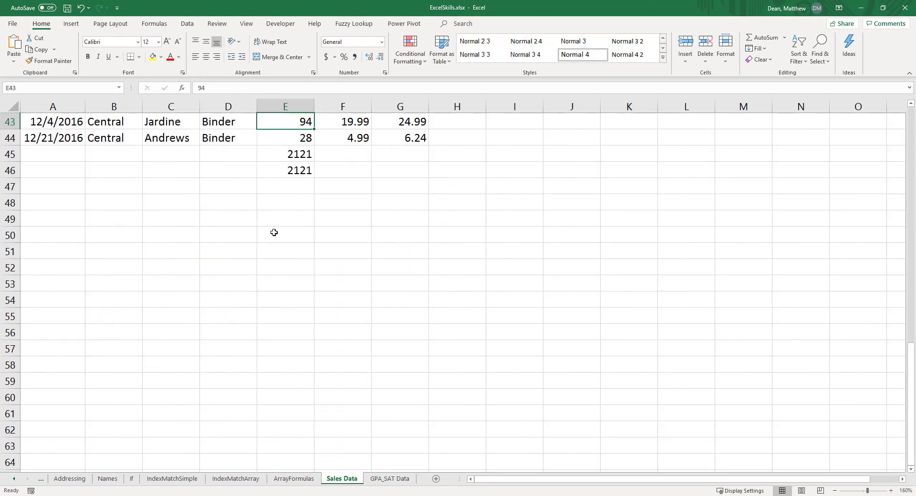
{"action": "key", "text": "Up"}
{"action": "key", "text": "Down"}
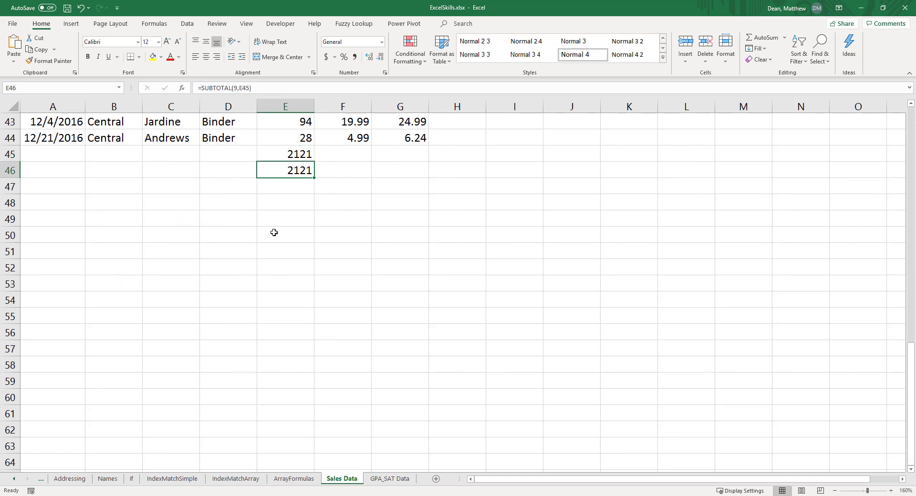
{"action": "scroll", "coordinate": [316, 243], "scroll_direction": "up", "scroll_amount": 2}
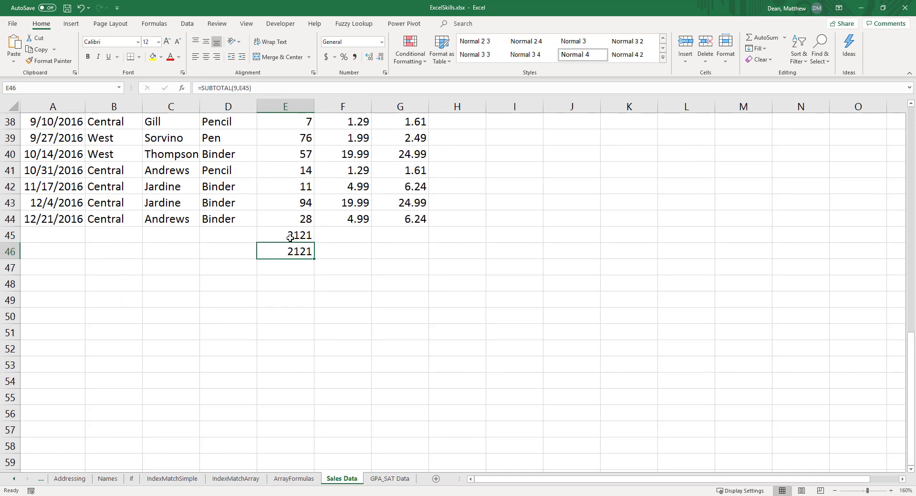
Check the SUBTOTAL formula in E46 and delete the contents of cells E45 and E46.
{"action": "double_click", "coordinate": [287, 250]}
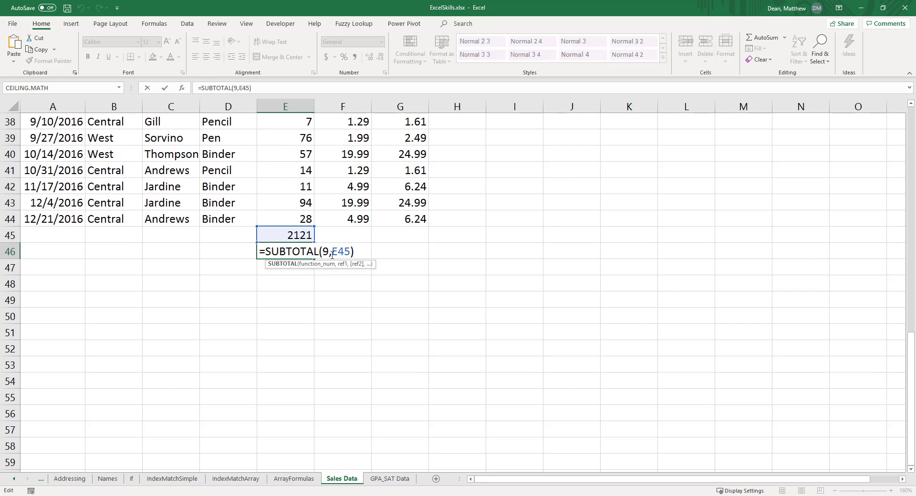
{"action": "left_click", "coordinate": [287, 230]}
{"action": "key", "text": "Delete"}
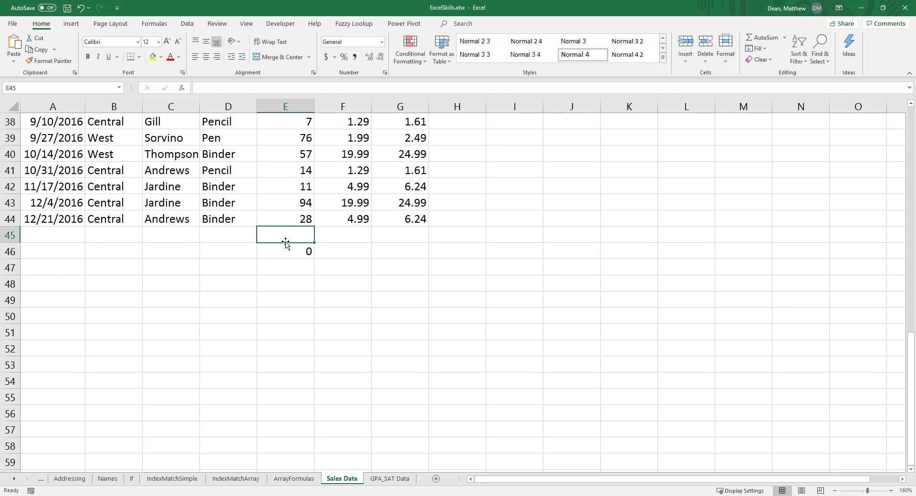
{"action": "left_click", "coordinate": [288, 248]}
{"action": "key", "text": "Delete"}
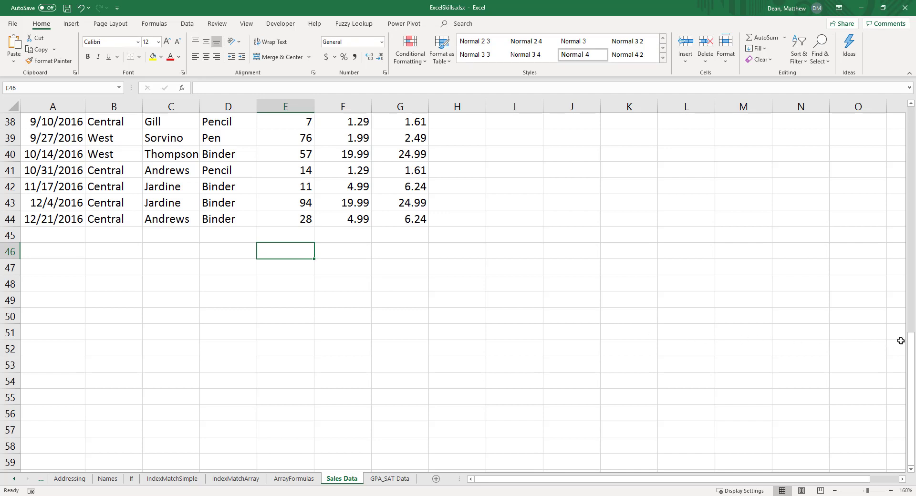
Remove the filters from the header row of the sales data.
{"action": "left_click_drag", "start_coordinate": [910, 341], "coordinate": [910, 109]}
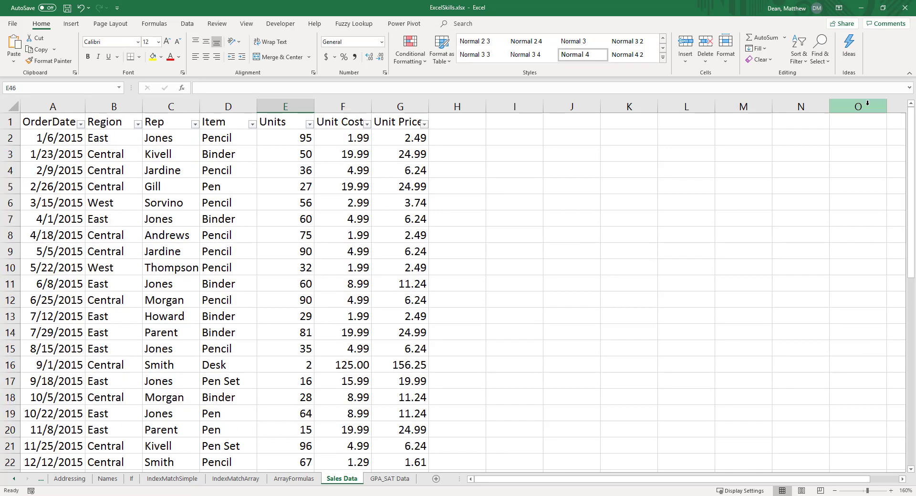
{"action": "left_click", "coordinate": [402, 123]}
{"action": "key", "text": "ctrl+shift+l"}
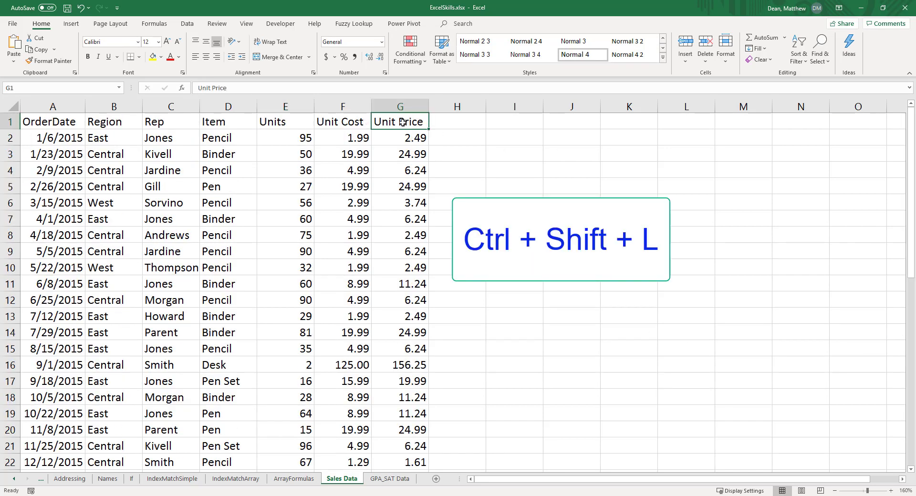
Convert the range A1:G44 into a table with headers.
{"action": "left_click", "coordinate": [50, 118]}
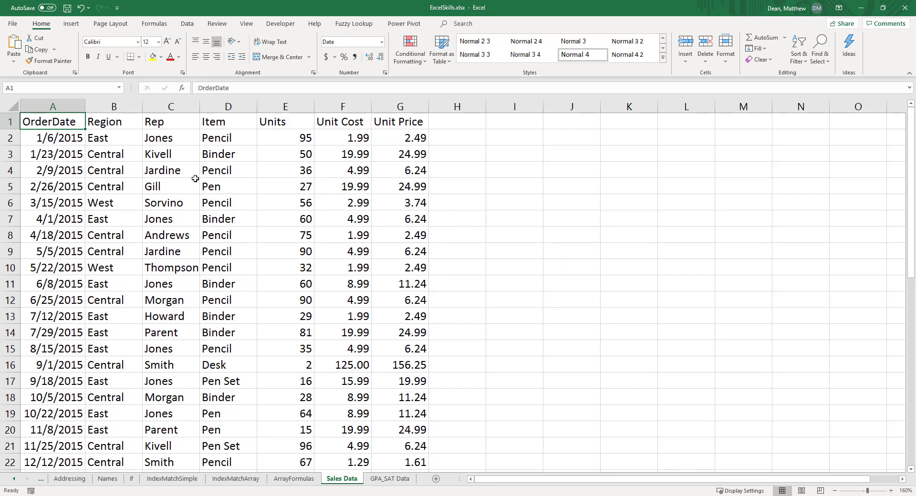
{"action": "key", "text": "ctrl+t"}
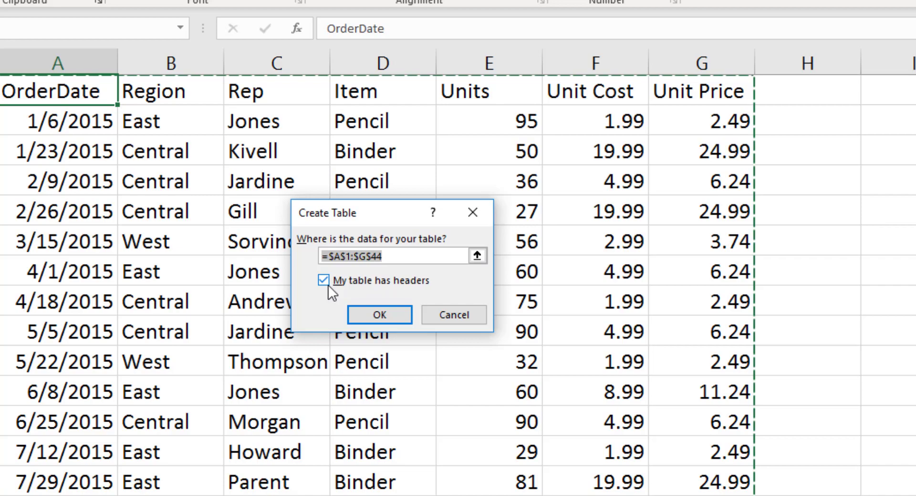
{"action": "left_click", "coordinate": [372, 311]}
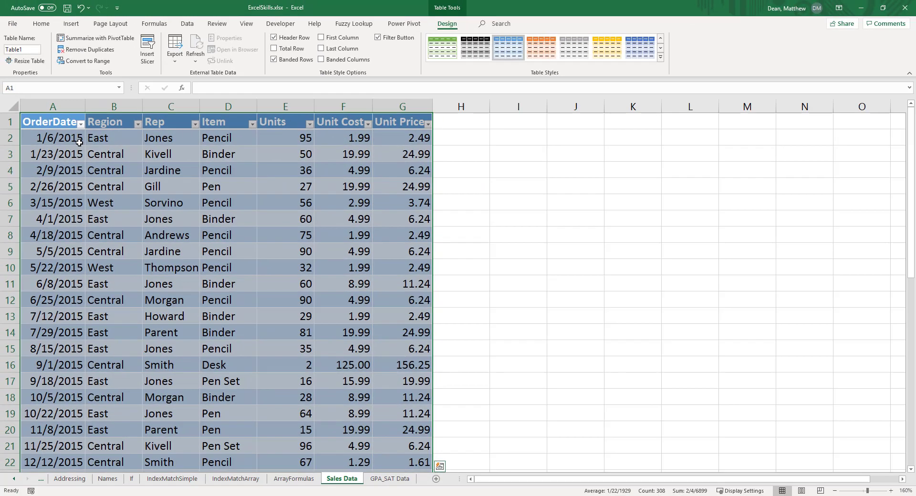
Add a total row to the table and inspect the formula behind the Unit Price total.
{"action": "left_click", "coordinate": [103, 119]}
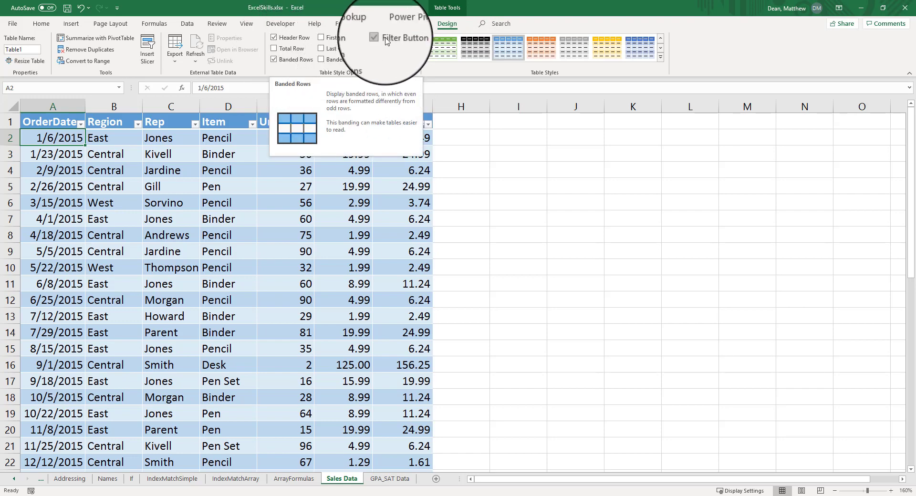
{"action": "left_click", "coordinate": [280, 50]}
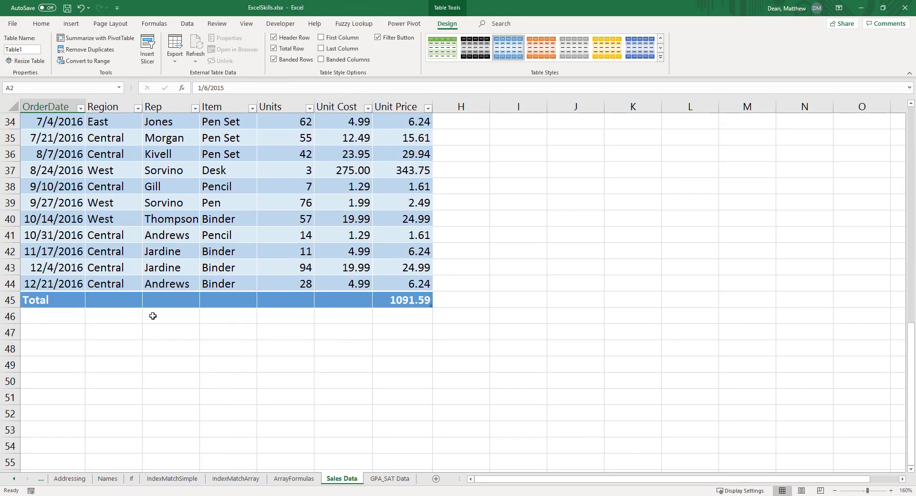
{"action": "left_click", "coordinate": [395, 297]}
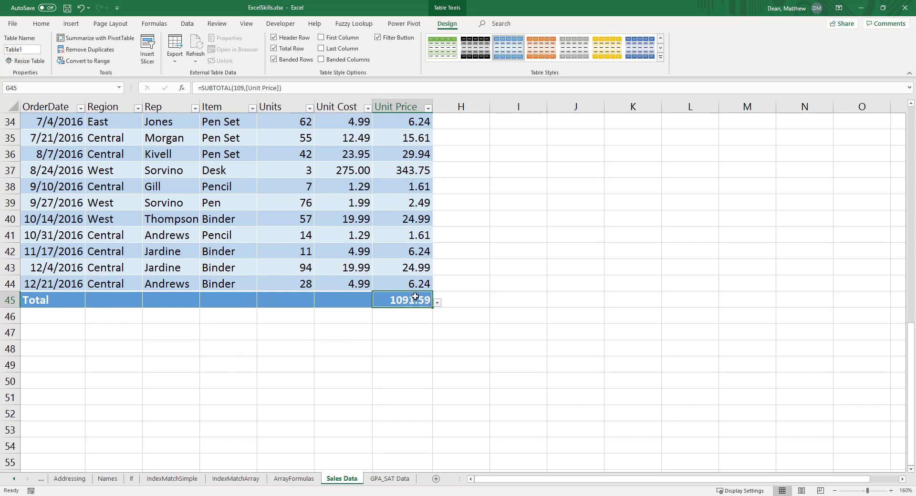
Set the total row's Units cell to the Sum function.
{"action": "left_click", "coordinate": [273, 300]}
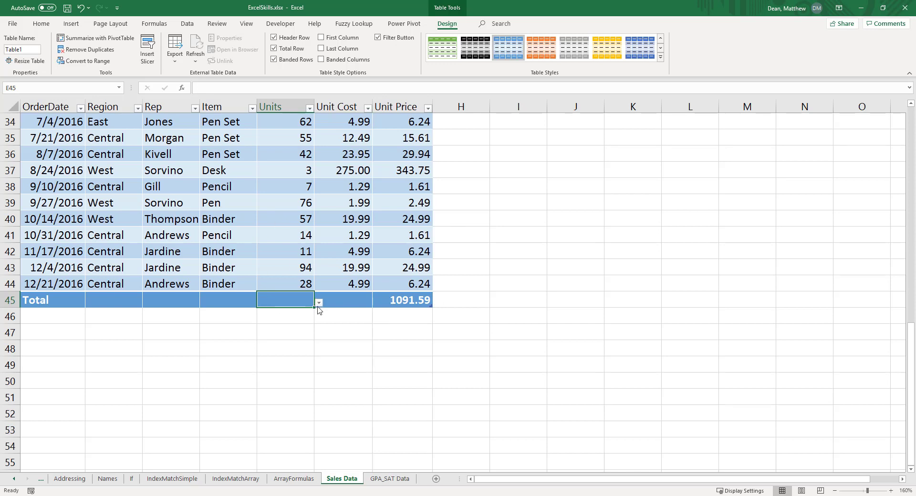
{"action": "left_click", "coordinate": [319, 303]}
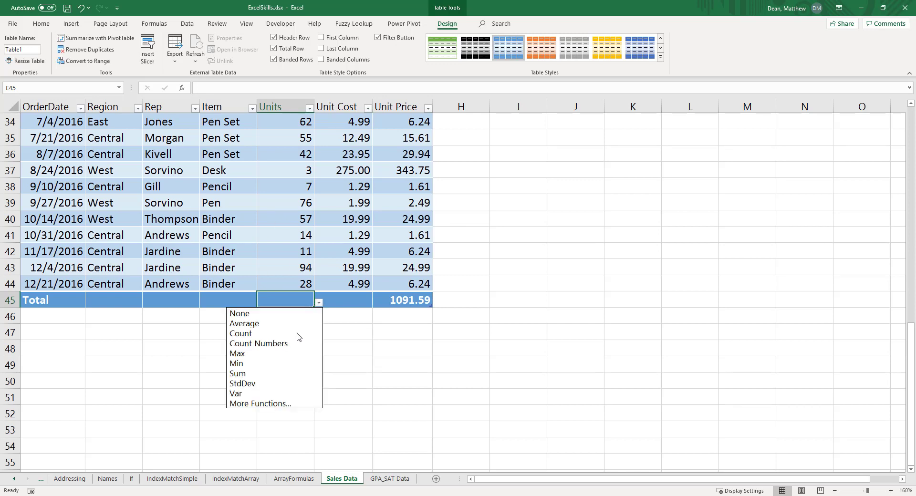
{"action": "left_click", "coordinate": [270, 373]}
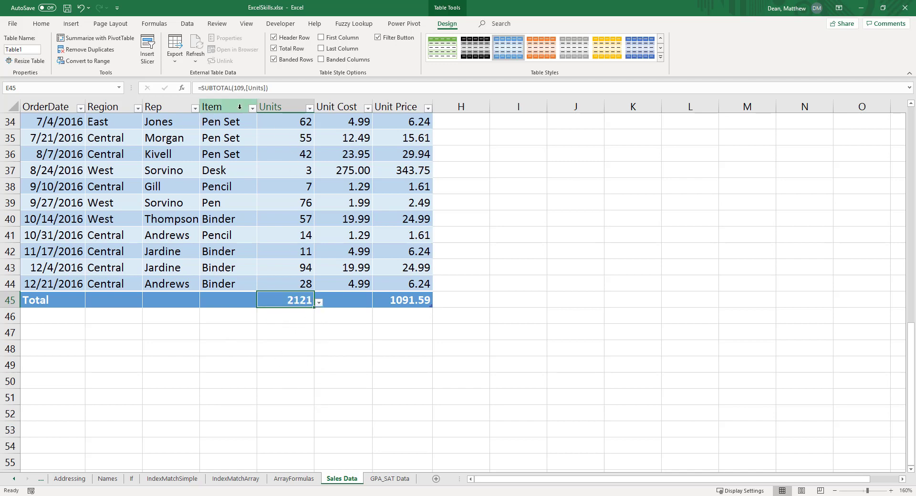
Filter the table's Item column to only the Pen records.
{"action": "left_click", "coordinate": [252, 108]}
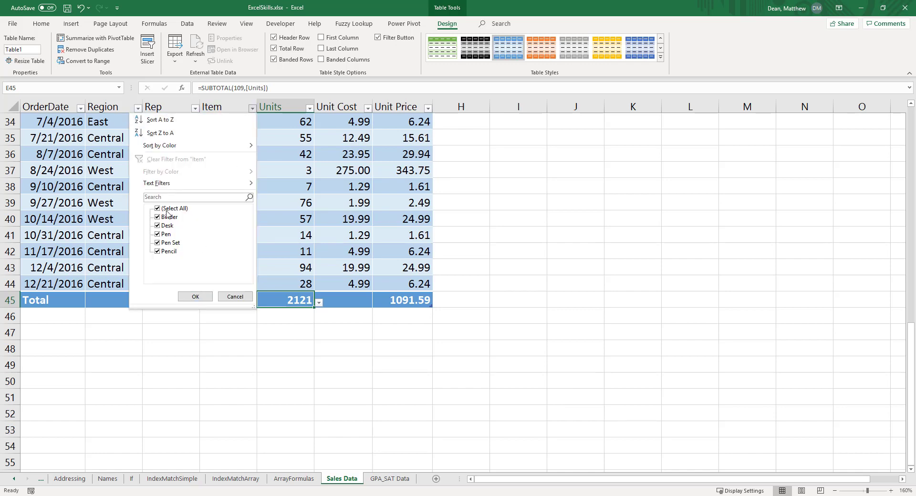
{"action": "left_click", "coordinate": [168, 210]}
{"action": "left_click", "coordinate": [162, 234]}
{"action": "left_click", "coordinate": [194, 297]}
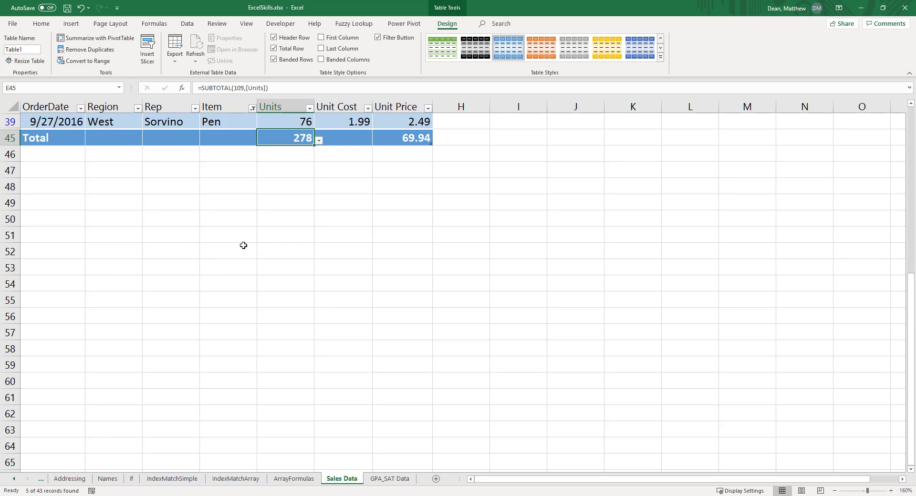
Inspect the formula behind the Units total in the table's total row.
{"action": "scroll", "coordinate": [244, 245], "scroll_direction": "up", "scroll_amount": 2}
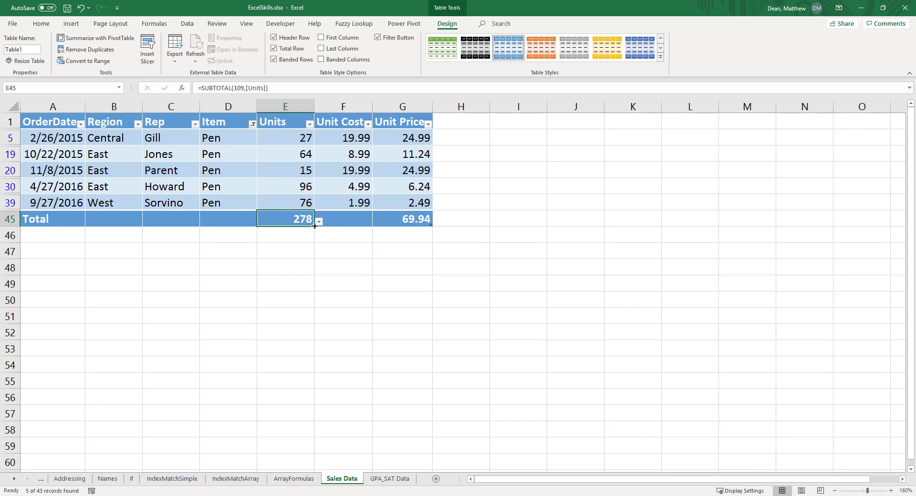
{"action": "double_click", "coordinate": [299, 223]}
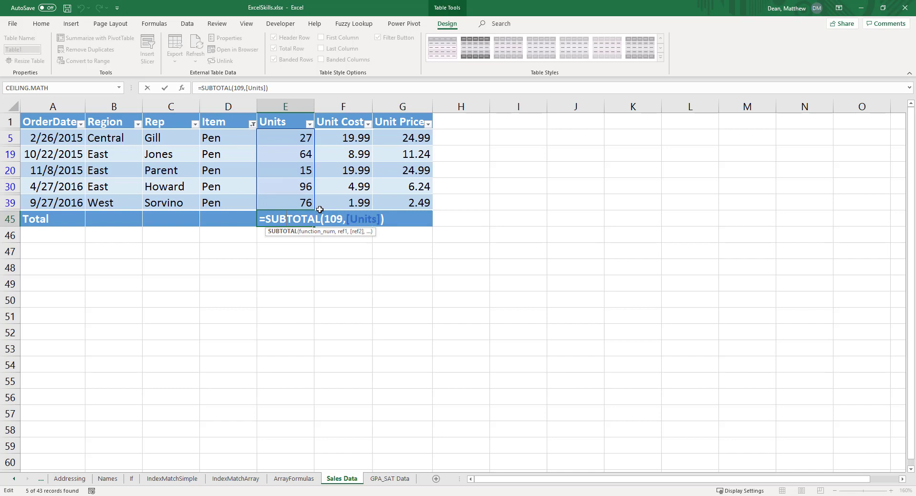
{"action": "key", "text": "Return"}
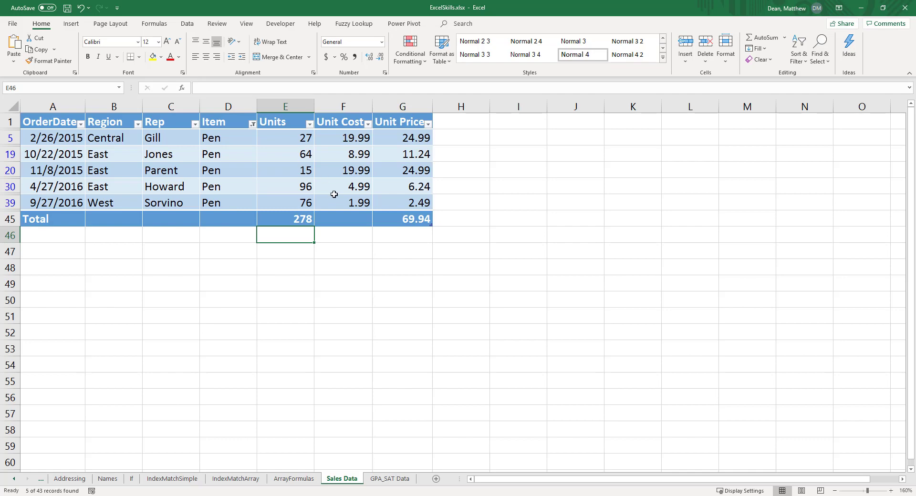
Undo the Pen filter, the Units sum, the total row and the table conversion, back to the plain data range.
{"action": "key", "text": "ctrl+z"}
{"action": "key", "text": "ctrl+z"}
{"action": "key", "text": "ctrl+z"}
{"action": "key", "text": "ctrl+z"}
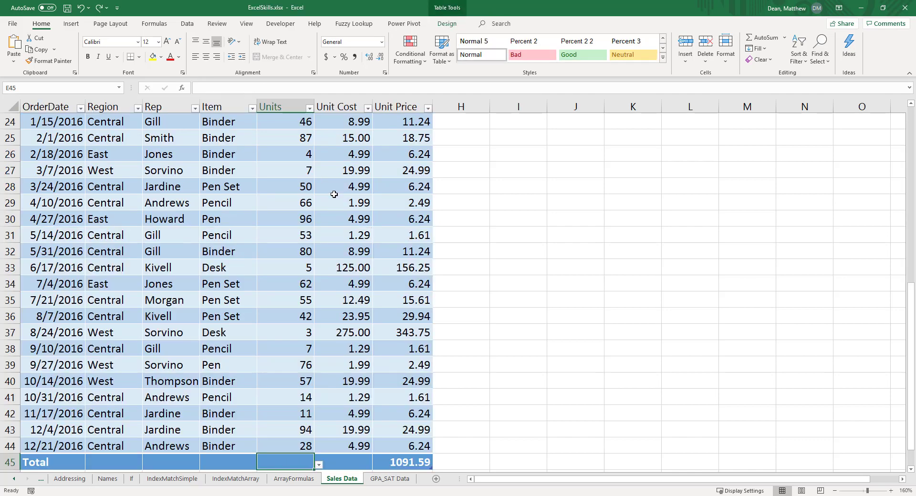
{"action": "key", "text": "ctrl+z"}
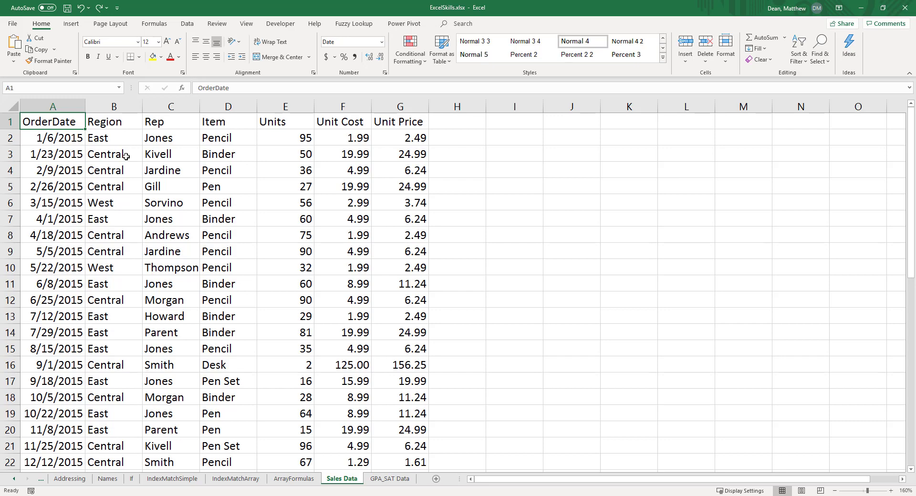
Turn on header filters for the plain data range and filter Unit Price to values greater than 25.
{"action": "key", "text": "ctrl+shift+l"}
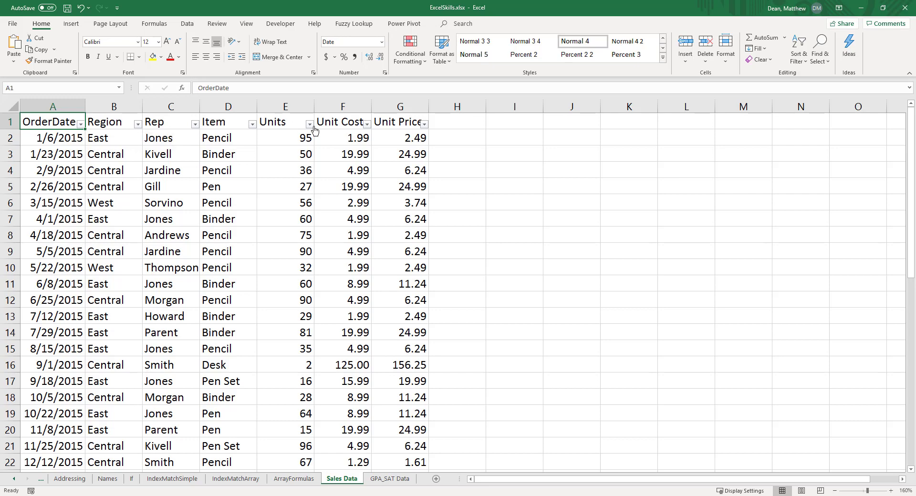
{"action": "left_click", "coordinate": [424, 123]}
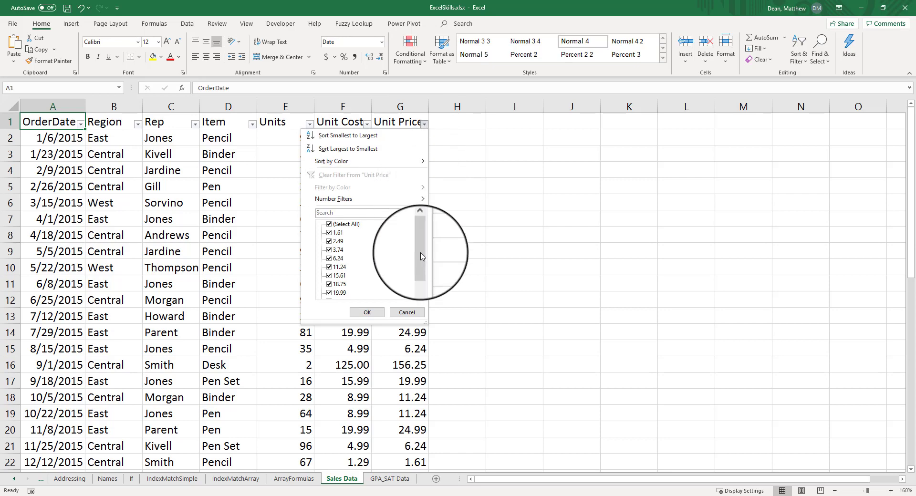
{"action": "left_click_drag", "start_coordinate": [419, 257], "coordinate": [421, 284]}
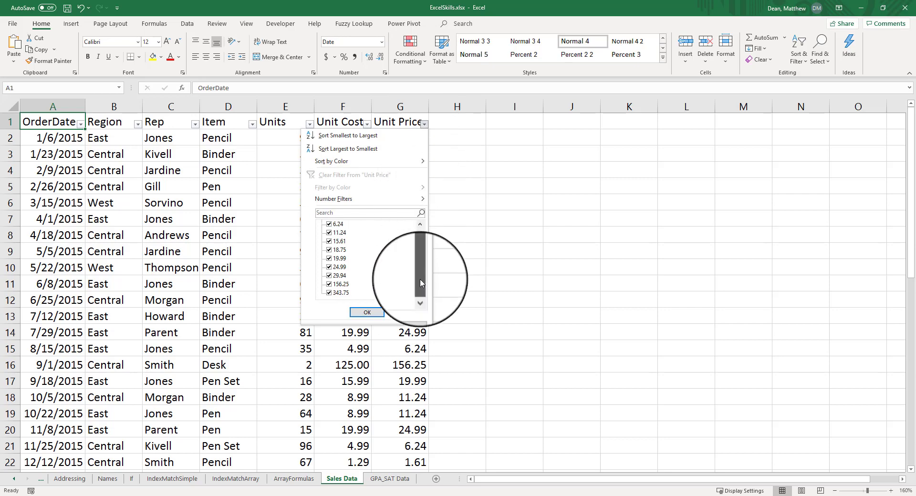
{"action": "left_click_drag", "start_coordinate": [420, 284], "coordinate": [420, 224]}
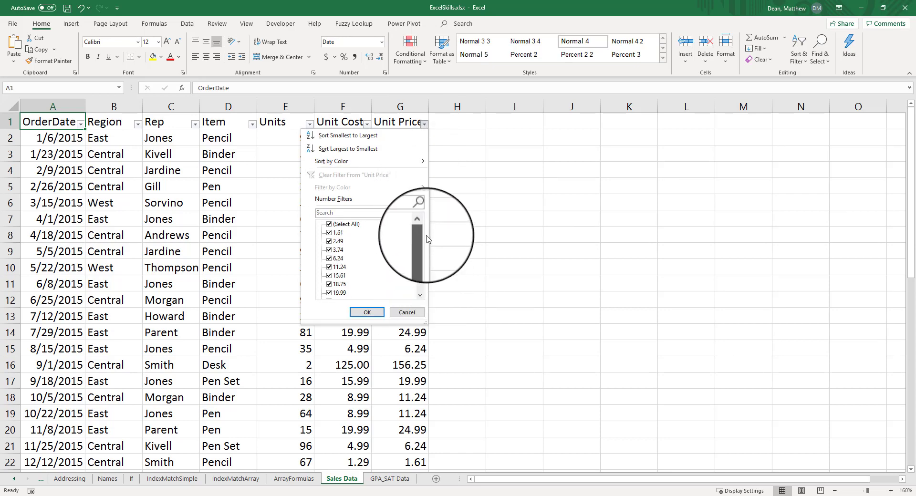
{"action": "mouse_move", "coordinate": [419, 198]}
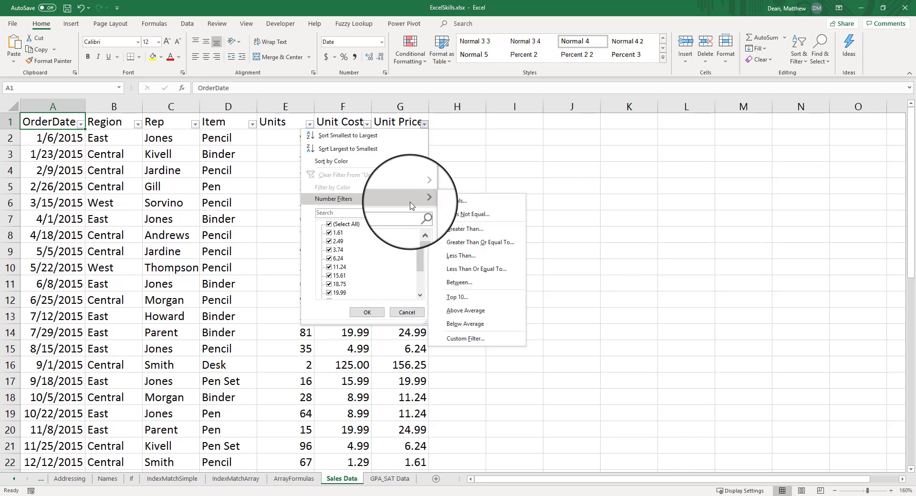
{"action": "left_click", "coordinate": [458, 229]}
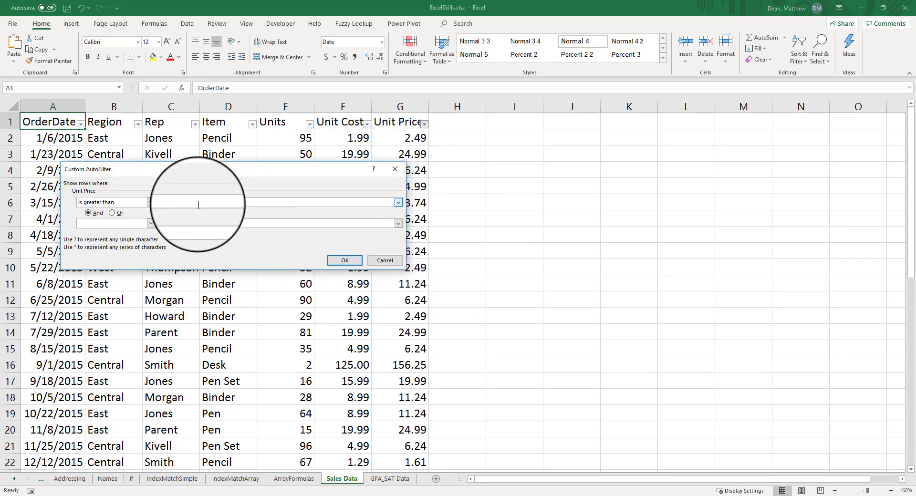
{"action": "type", "text": "25"}
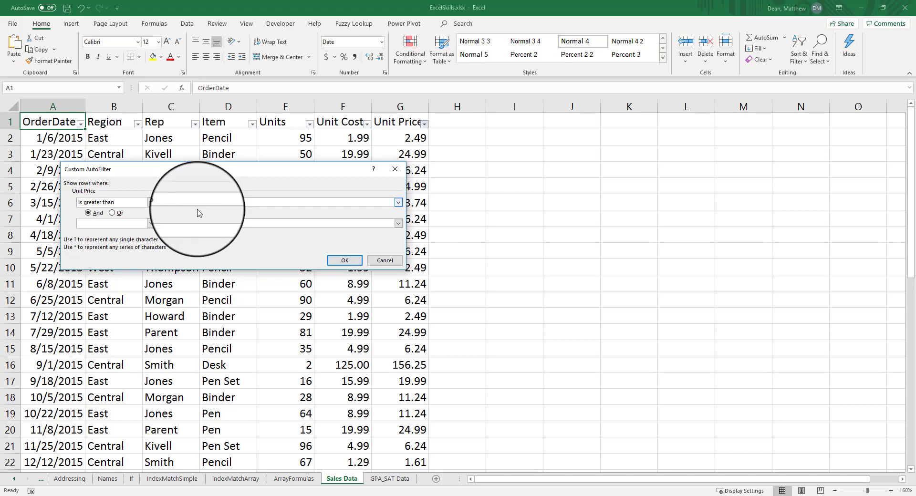
{"action": "left_click", "coordinate": [345, 260]}
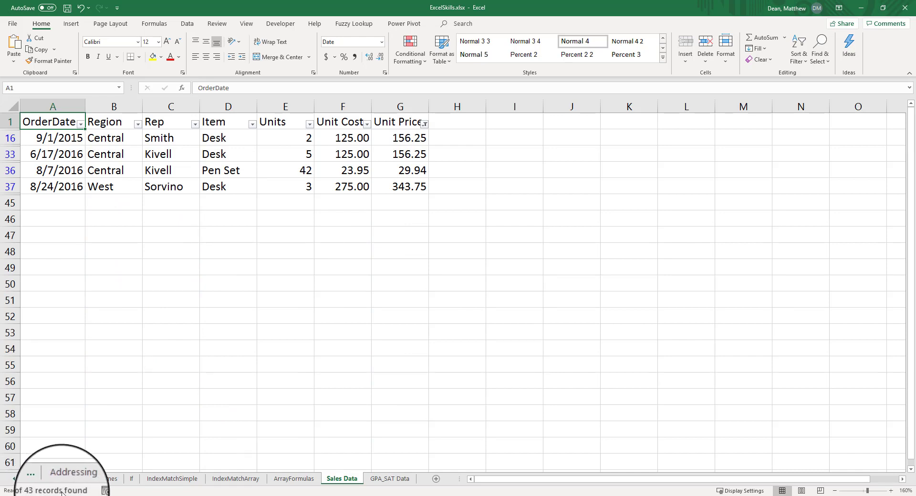
Enter =COUNTA(B16:B37) in cell B45 to count the filtered Region entries.
{"action": "left_click", "coordinate": [106, 204]}
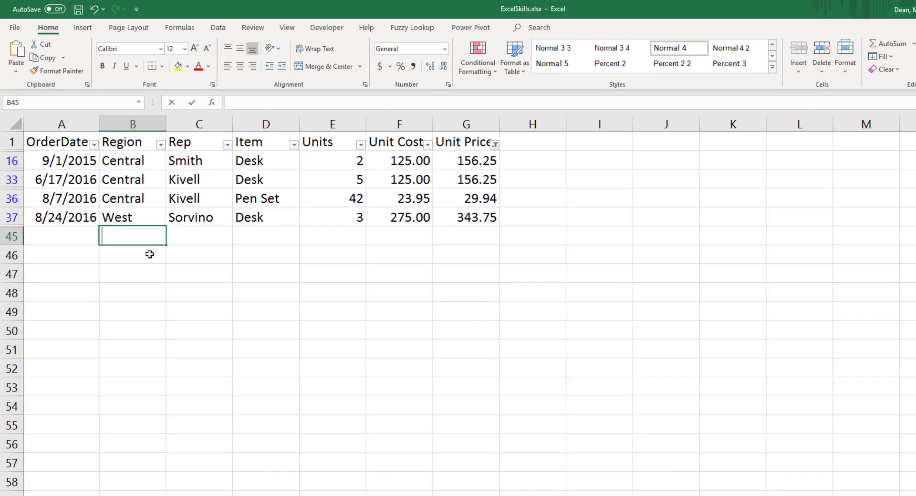
{"action": "type", "text": "=counta("}
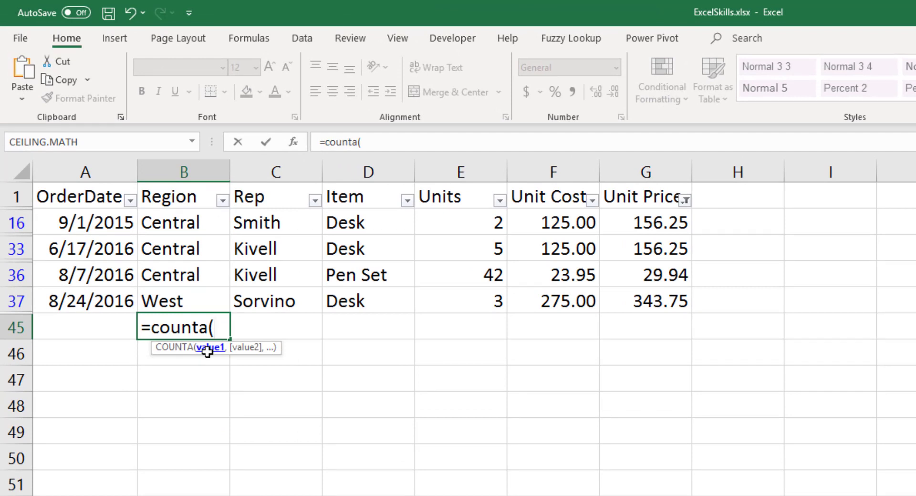
{"action": "key", "text": "Up"}
{"action": "key", "text": "shift+Up"}
{"action": "key", "text": "shift+Up"}
{"action": "key", "text": "shift+Up"}
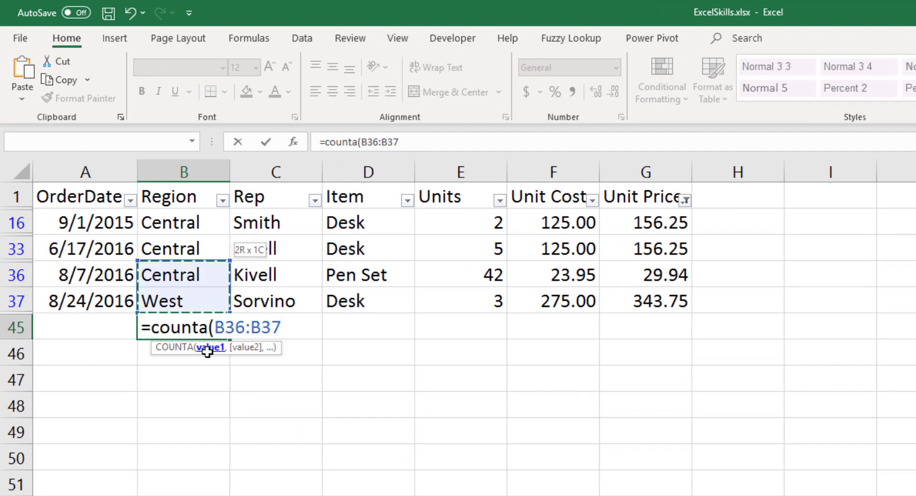
{"action": "type", "text": ")"}
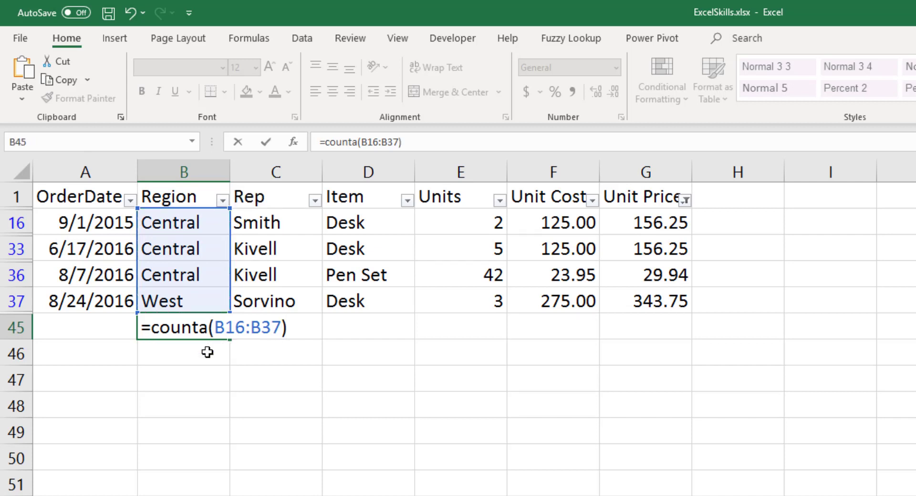
{"action": "key", "text": "Return"}
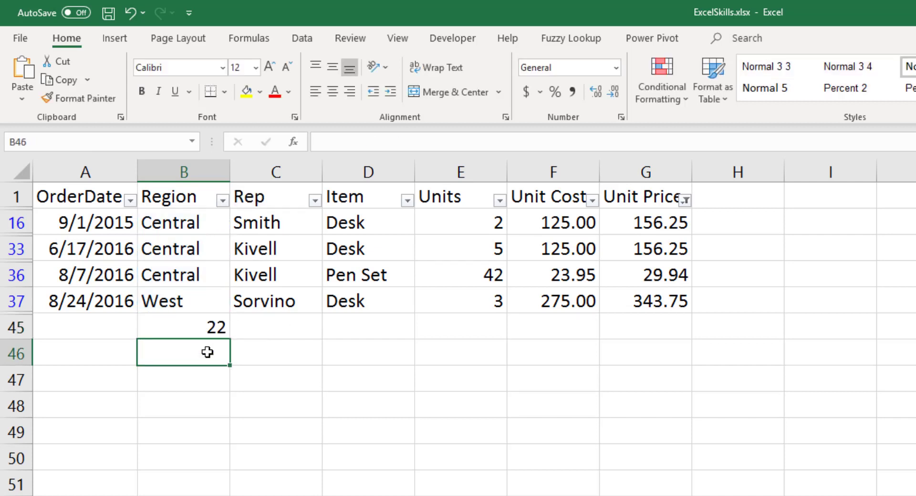
Inspect the COUNTA formula in B45 and undo its entry.
{"action": "left_click", "coordinate": [204, 326]}
{"action": "double_click", "coordinate": [204, 326]}
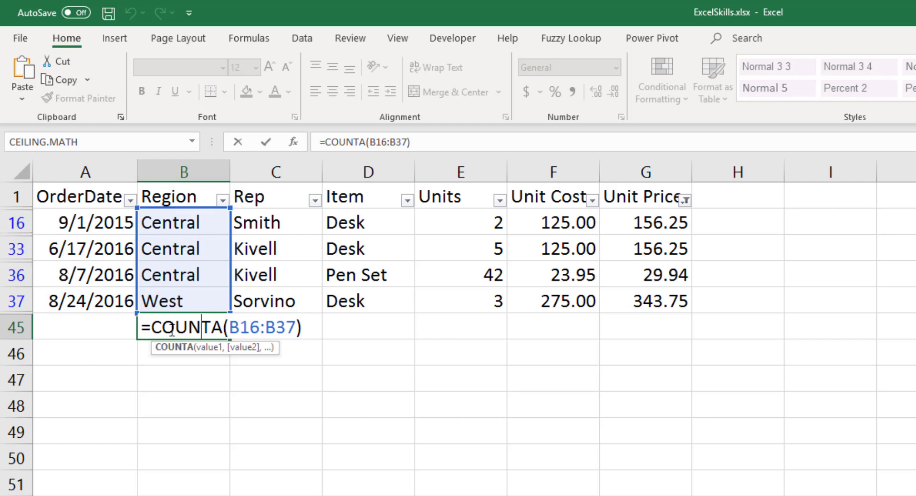
{"action": "key", "text": "ctrl+Return"}
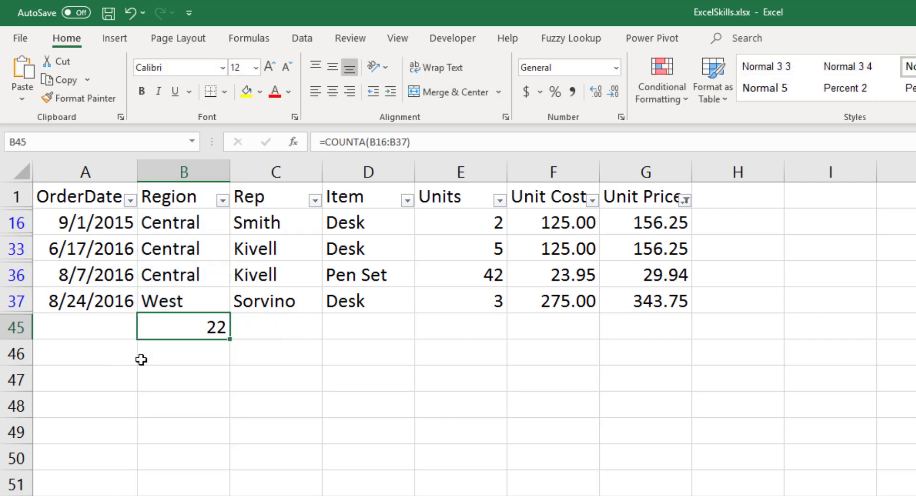
{"action": "key", "text": "ctrl+z"}
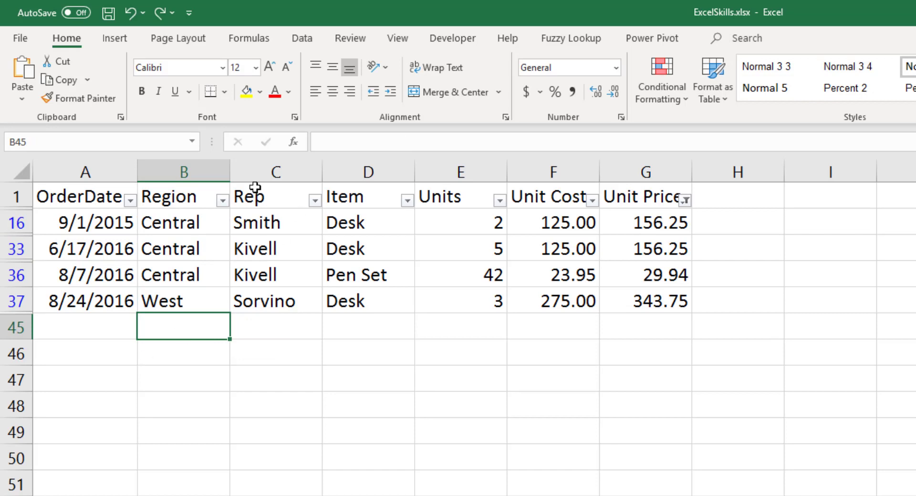
Clear the Unit Price filter and remove the filters from the header row.
{"action": "left_click", "coordinate": [685, 199]}
{"action": "left_click", "coordinate": [600, 286]}
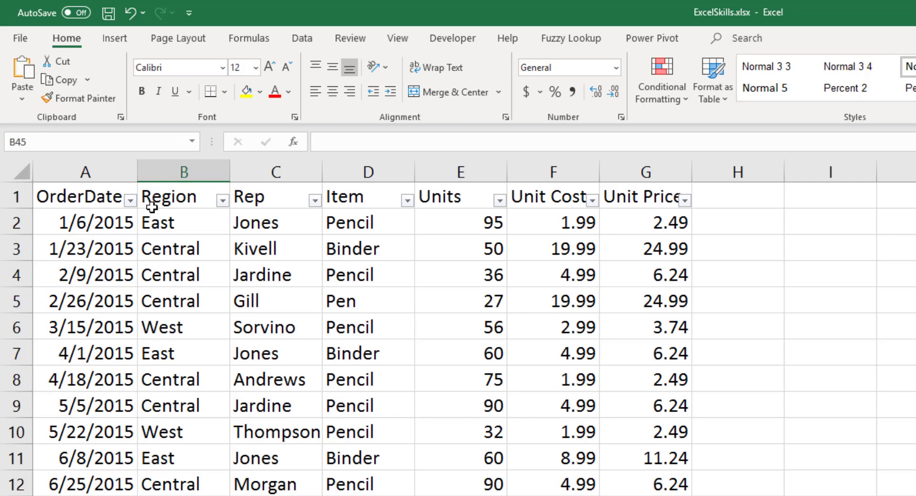
{"action": "key", "text": "ctrl+shift+l"}
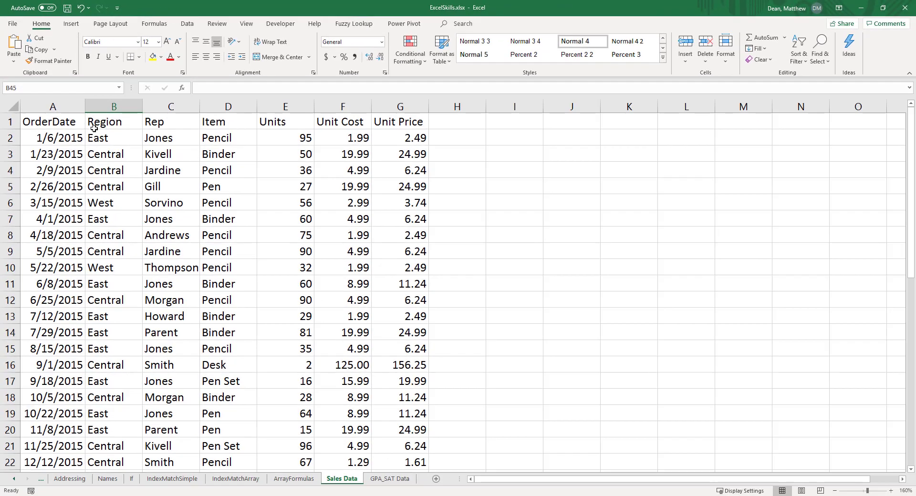
Convert the plain data range A1:G44 into a table with headers.
{"action": "key", "text": "ctrl+t"}
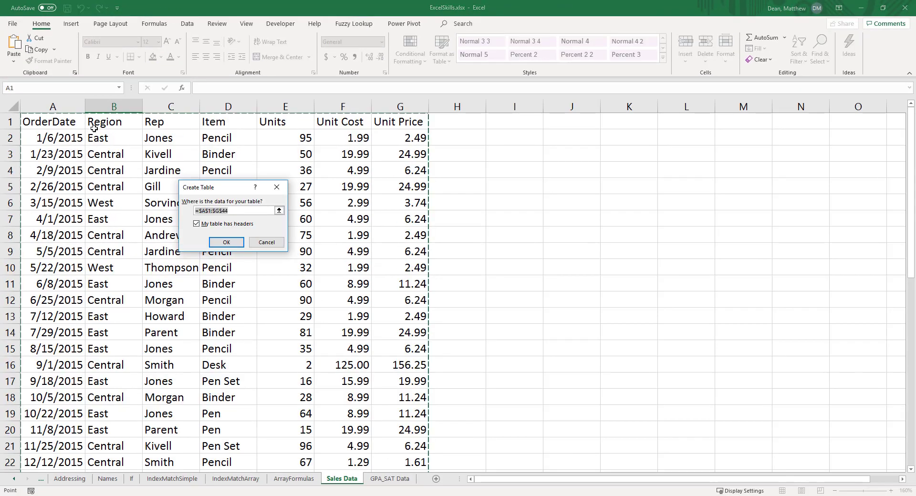
{"action": "left_click", "coordinate": [226, 241]}
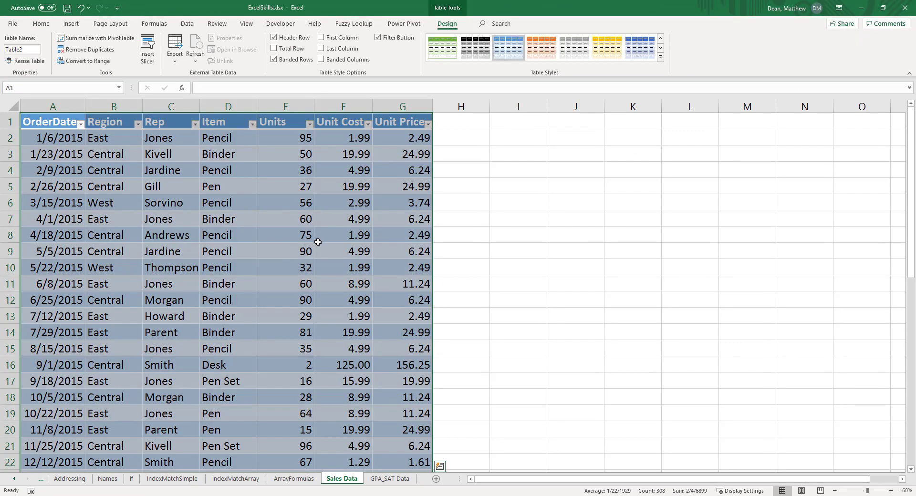
{"action": "left_click", "coordinate": [128, 143]}
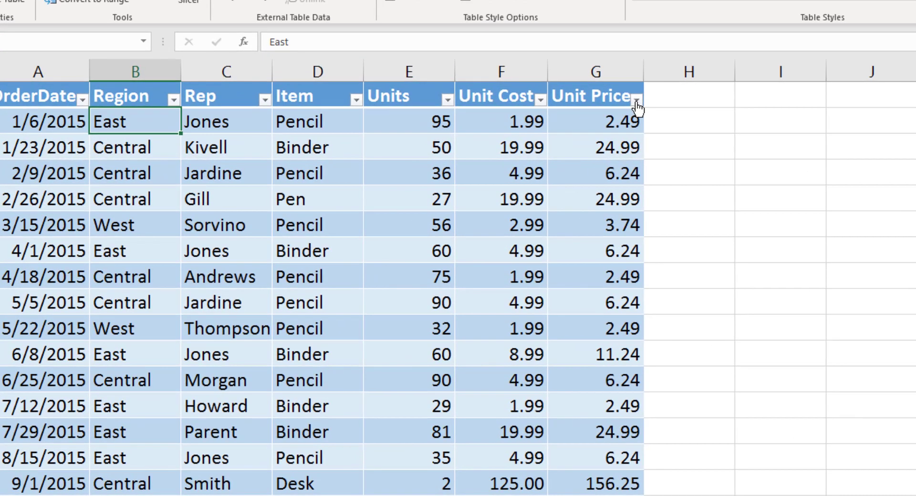
Filter the table's Unit Price column to values greater than 25.
{"action": "left_click", "coordinate": [427, 125]}
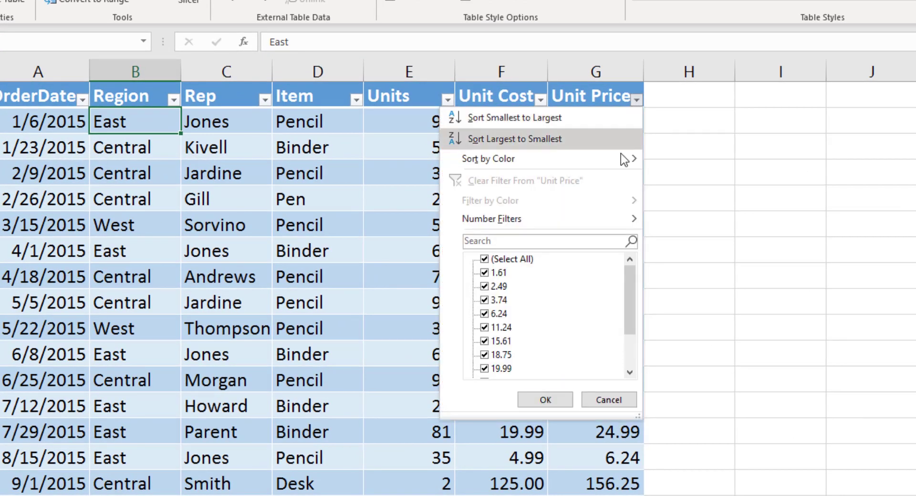
{"action": "mouse_move", "coordinate": [617, 218]}
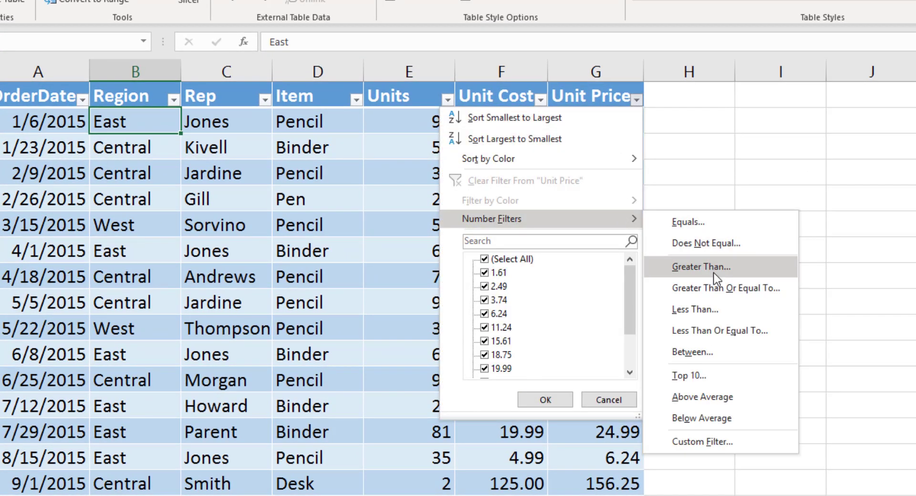
{"action": "left_click", "coordinate": [704, 267]}
{"action": "type", "text": "25"}
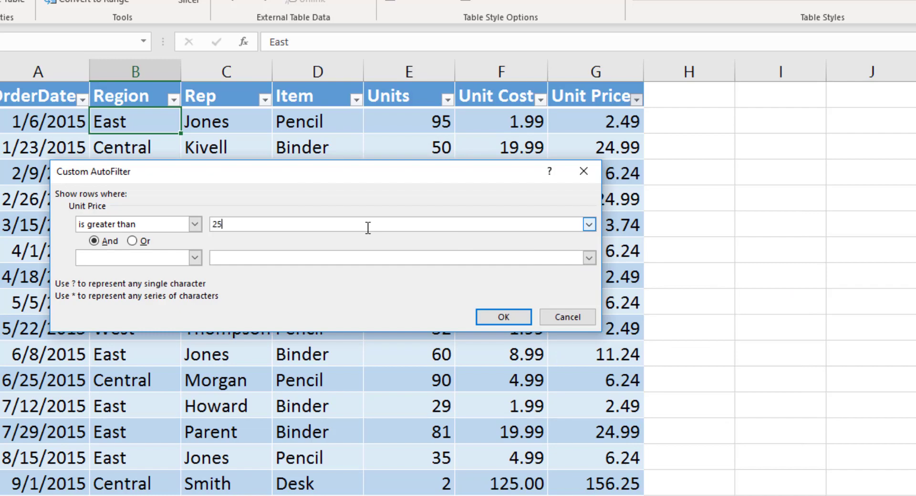
{"action": "left_click", "coordinate": [518, 317]}
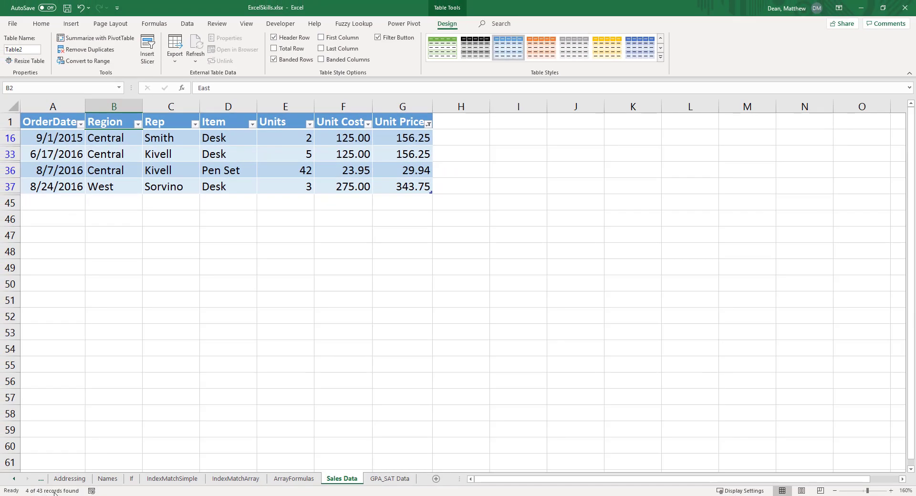
{"action": "left_click", "coordinate": [108, 202]}
{"action": "type", "text": "="}
{"action": "key", "text": "BackSpace"}
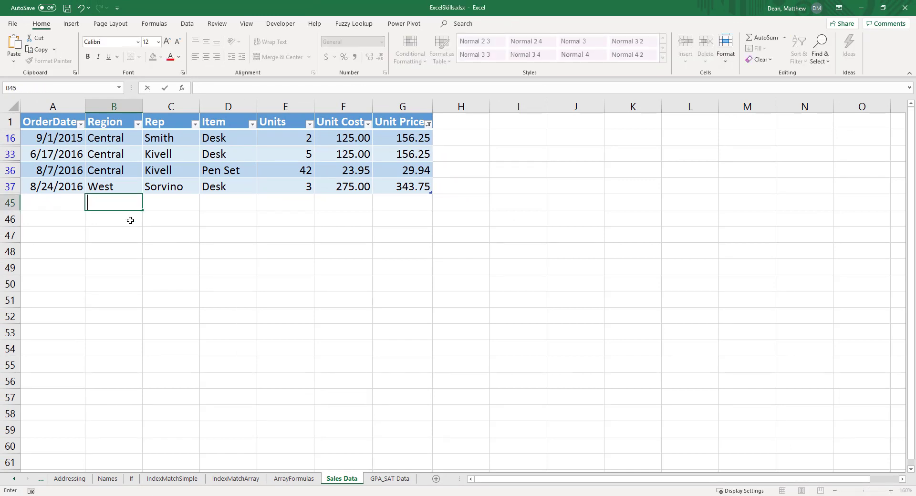
{"action": "key", "text": "Escape"}
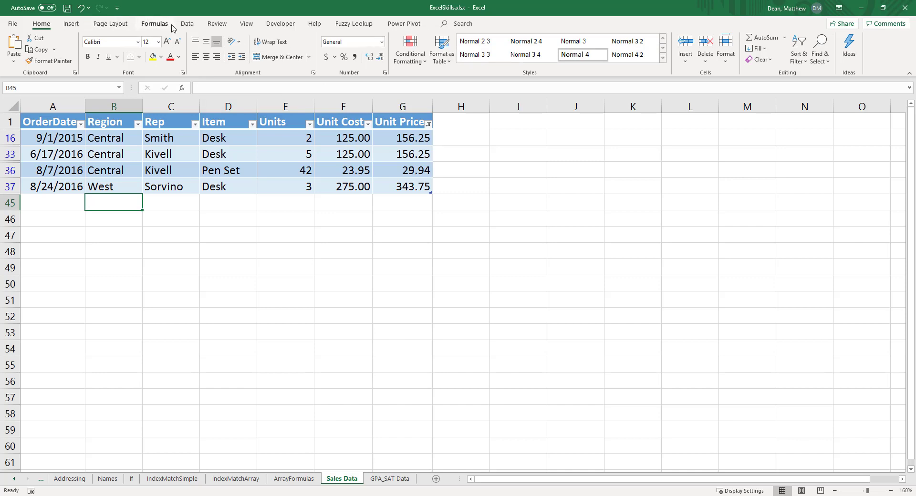
{"action": "left_click", "coordinate": [187, 25]}
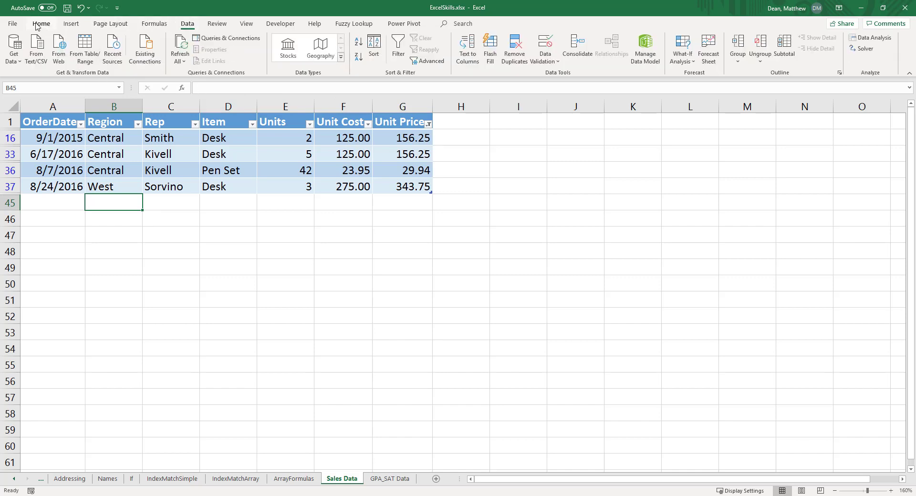
Add a total row to the filtered table and set its Region cell to the Count function.
{"action": "left_click", "coordinate": [210, 124]}
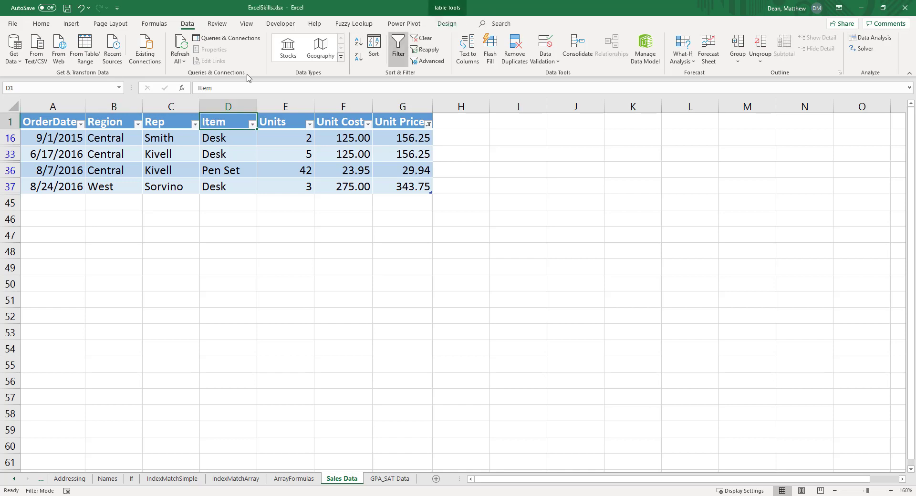
{"action": "left_click", "coordinate": [443, 23]}
{"action": "left_click", "coordinate": [273, 48]}
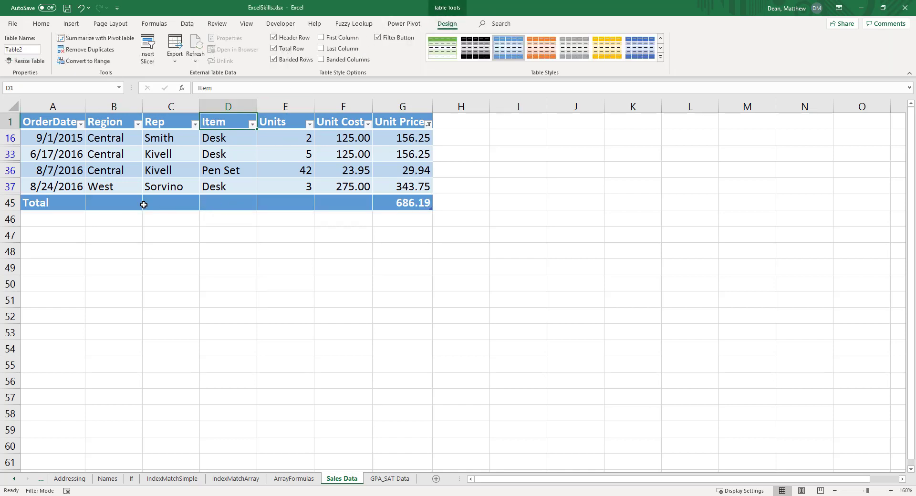
{"action": "left_click", "coordinate": [135, 203]}
{"action": "left_click", "coordinate": [146, 206]}
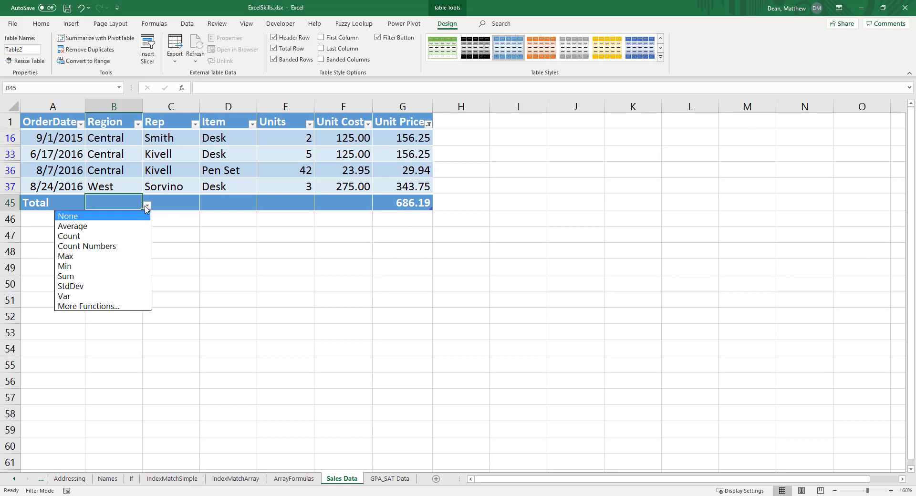
{"action": "left_click", "coordinate": [134, 237]}
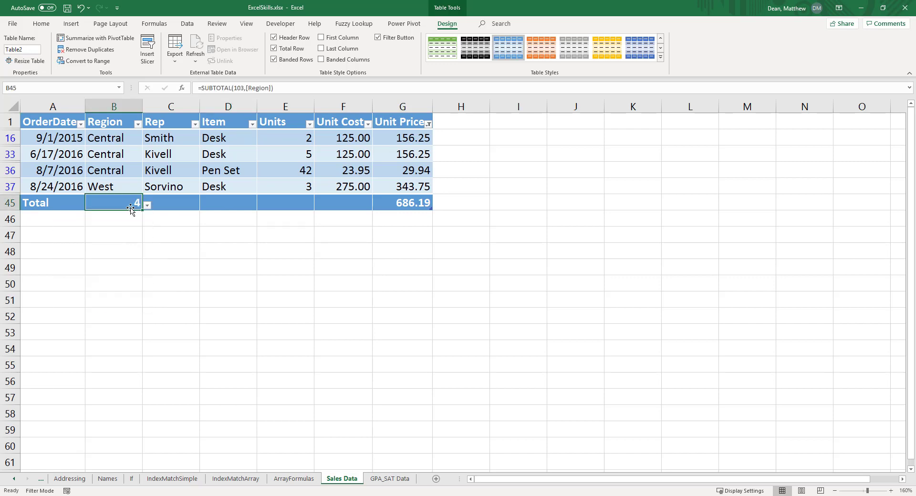